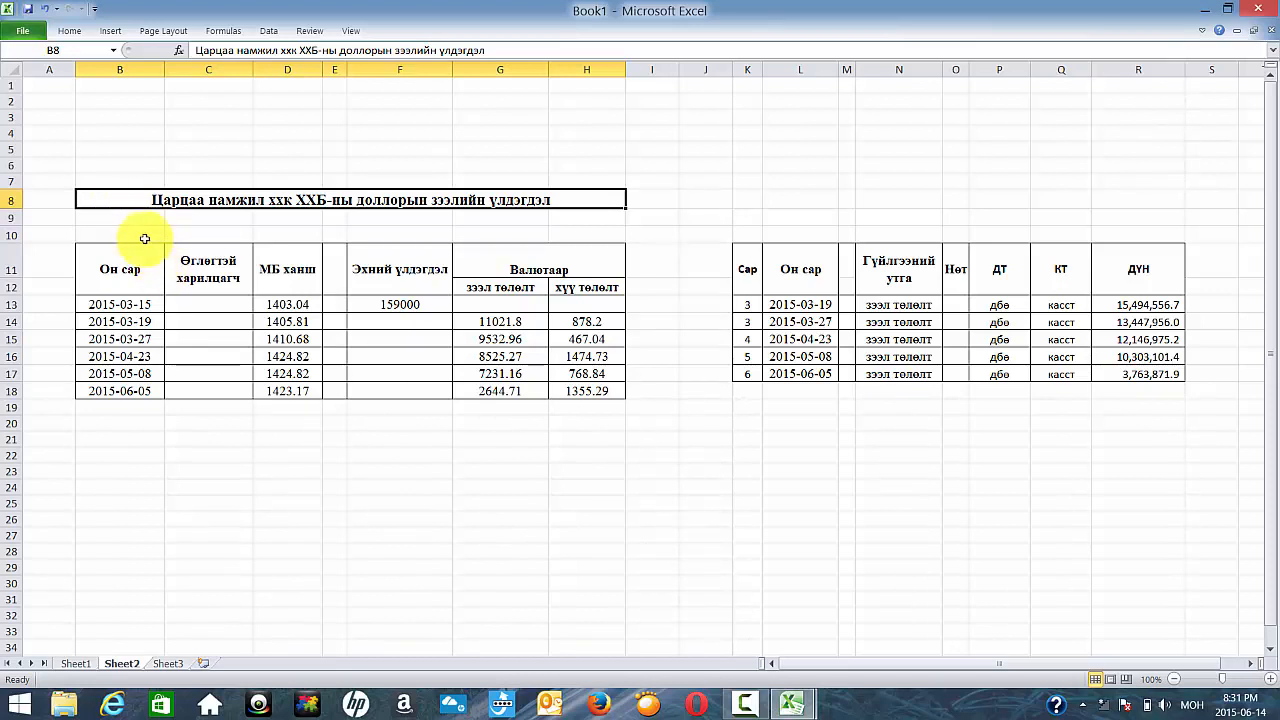
# Review the dollar loan table in Book1, covering the opening balance, dates, exchange rates, and principal and interest payments
pyautogui.click(363, 300)
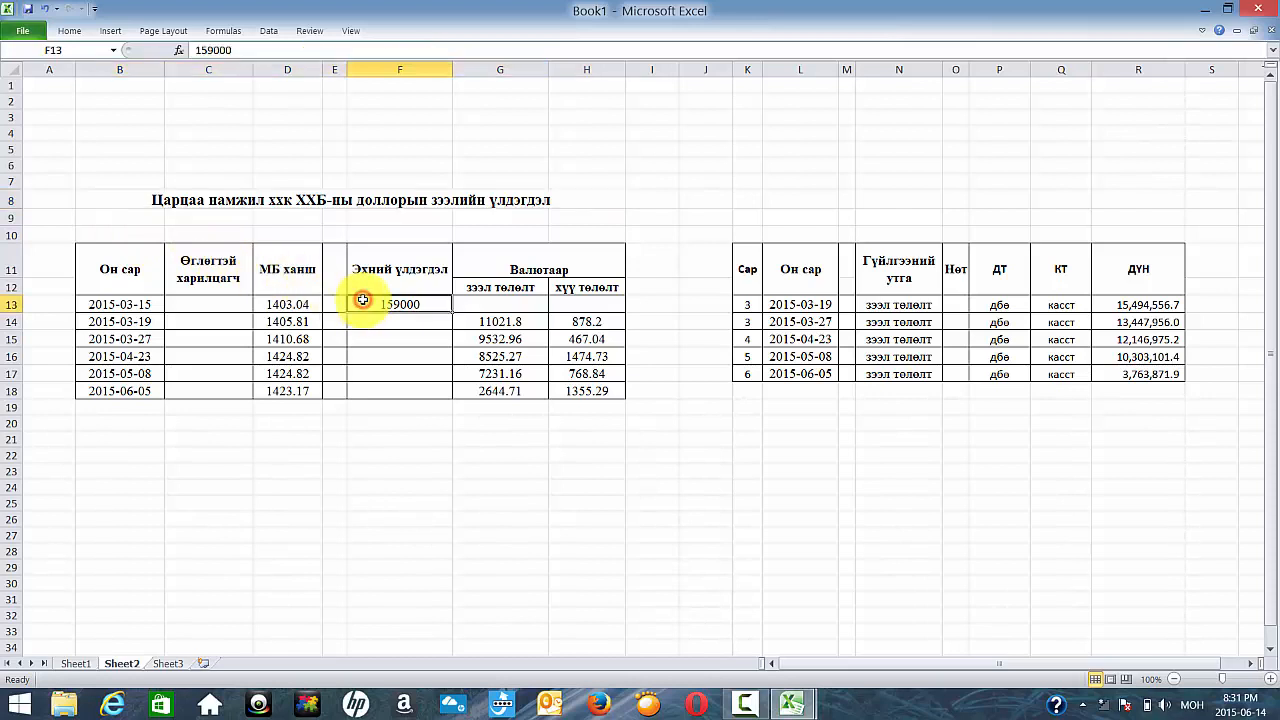
pyautogui.moveTo(140, 302); pyautogui.dragTo(146, 385)
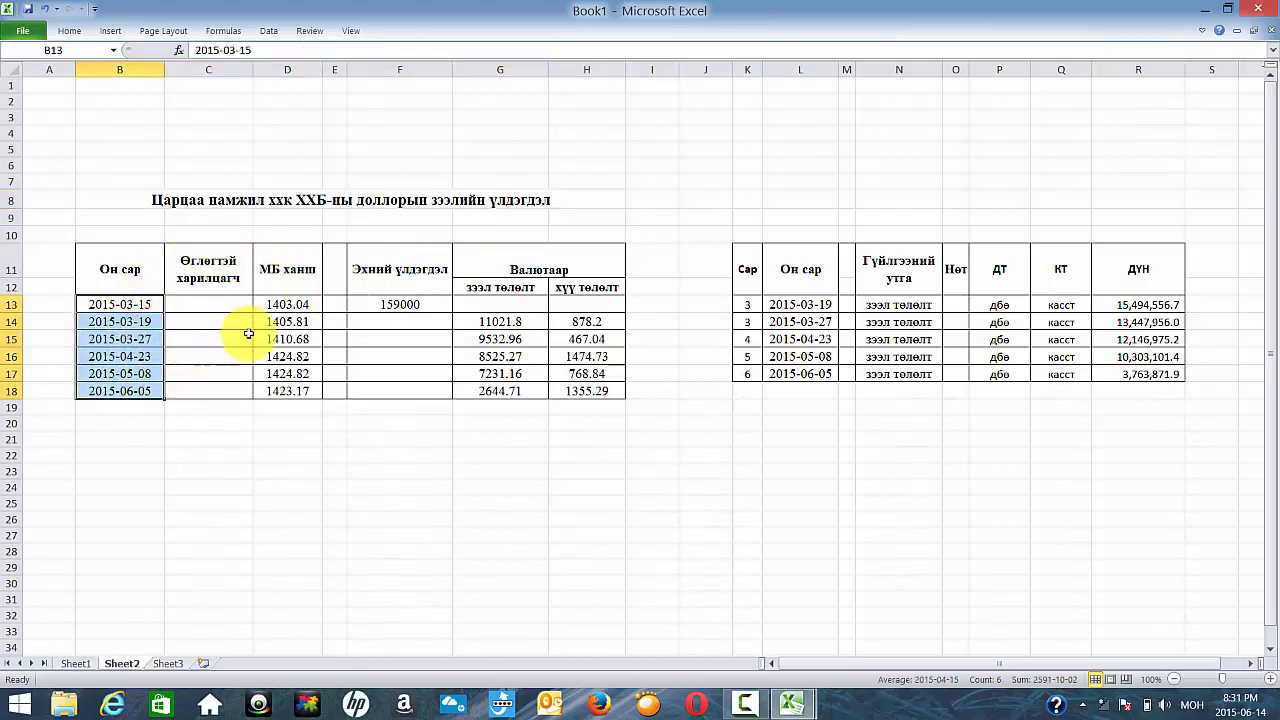
pyautogui.moveTo(268, 302); pyautogui.dragTo(586, 390)
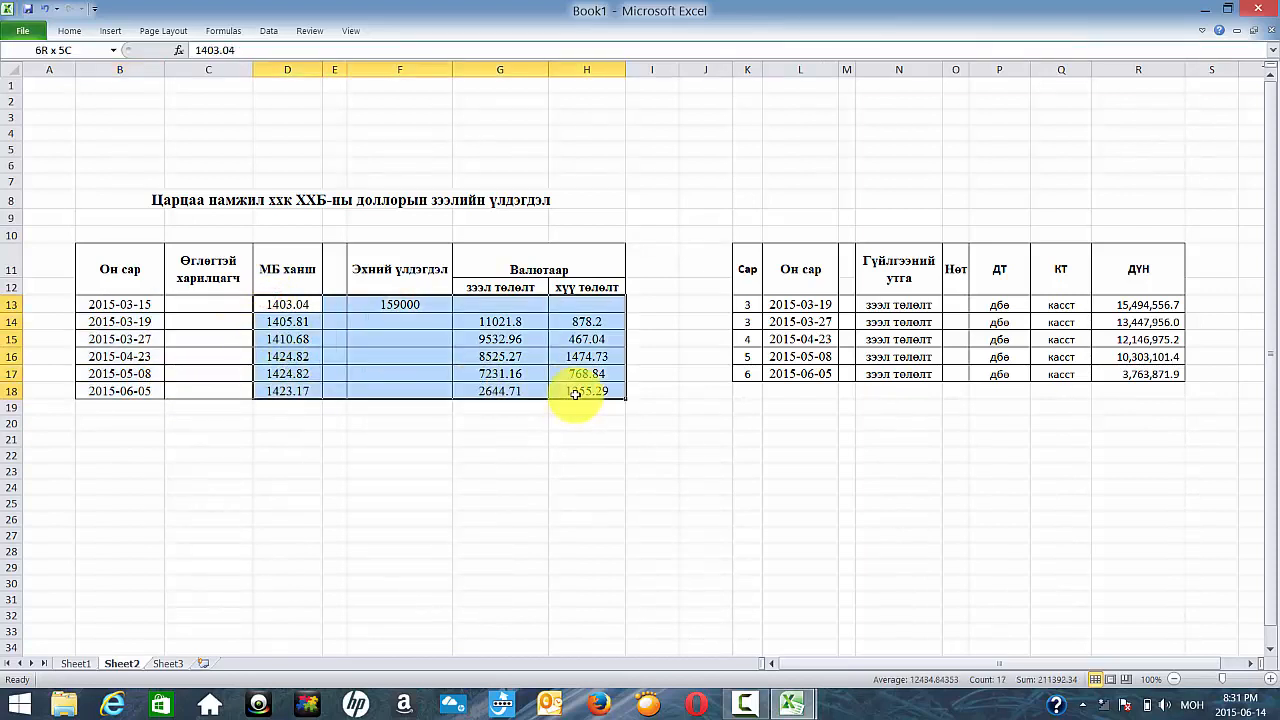
pyautogui.click(586, 421)
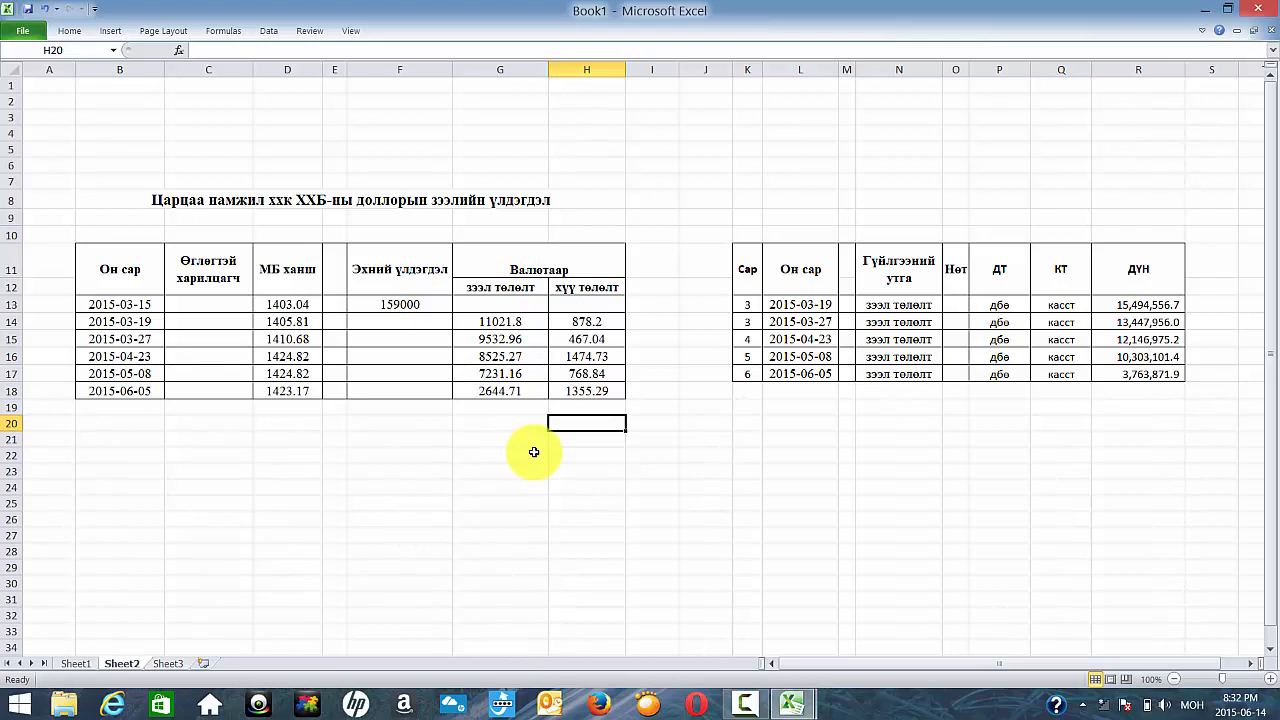
pyautogui.click(409, 308)
pyautogui.click(295, 304)
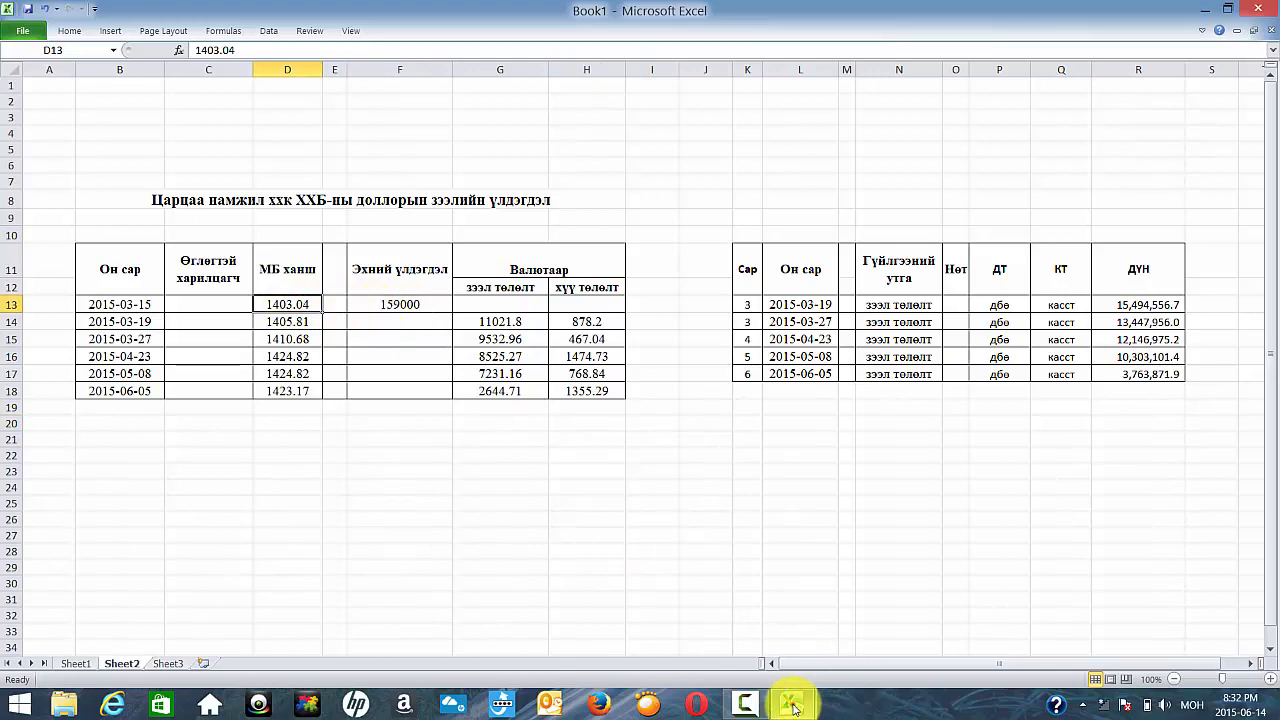
# Check the ХХБ opening credit balance on the tootsoonegt sheet of CT20150601n, and return to Book1
pyautogui.moveTo(792, 707)
pyautogui.click(823, 622)
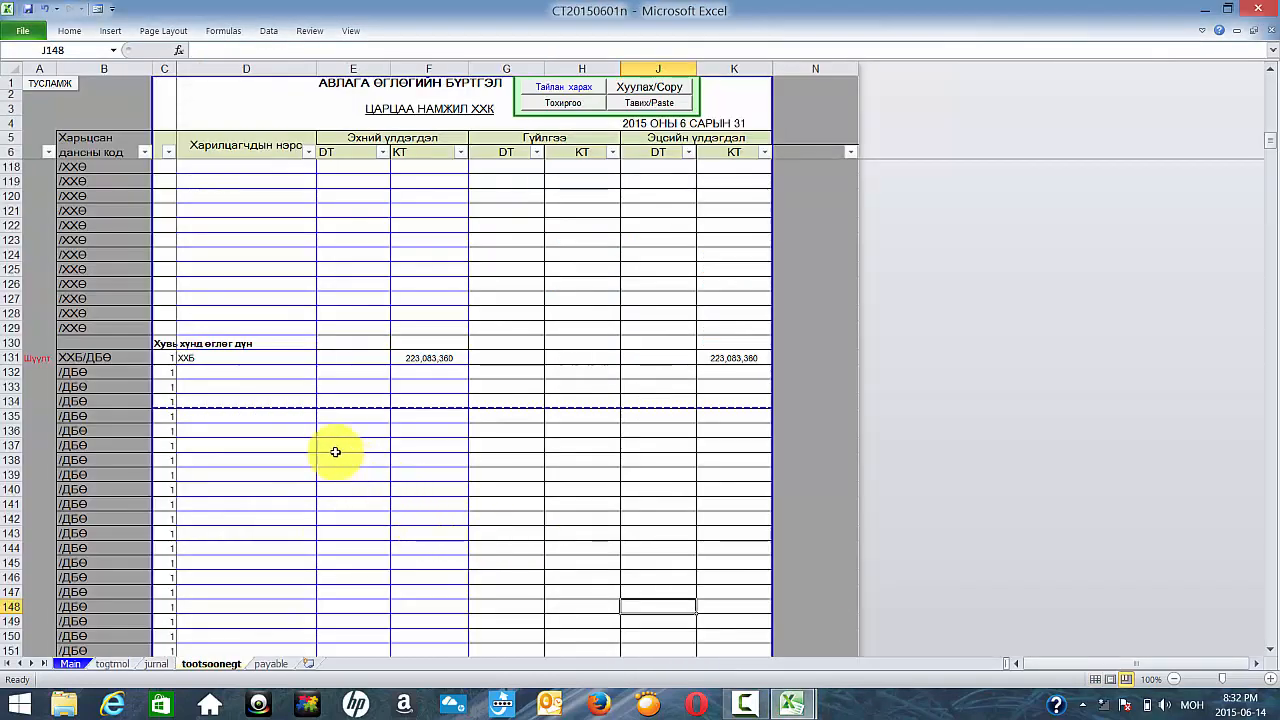
pyautogui.click(400, 357)
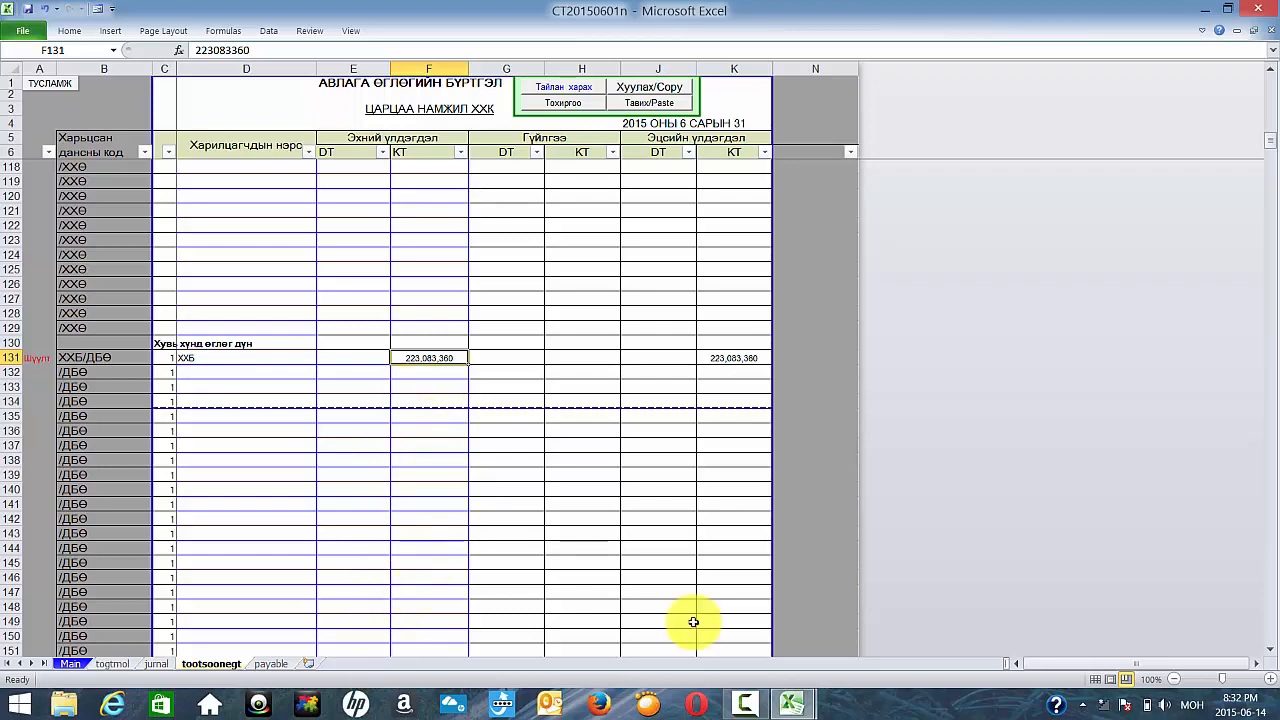
pyautogui.moveTo(805, 700)
pyautogui.click(656, 594)
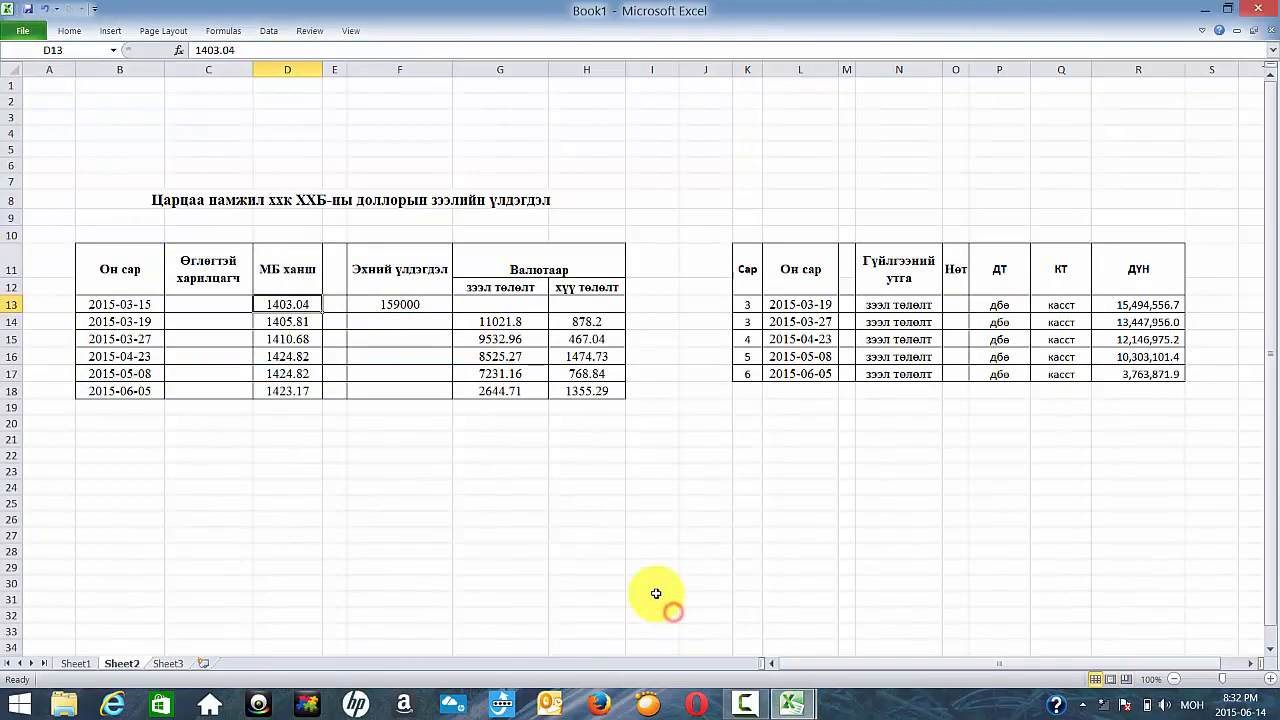
# Copy the five loan repayment entries in K13:R17 of Book1 into the jurnal sheet of CT20150601n, starting at E12
pyautogui.moveTo(155, 321); pyautogui.dragTo(504, 328)
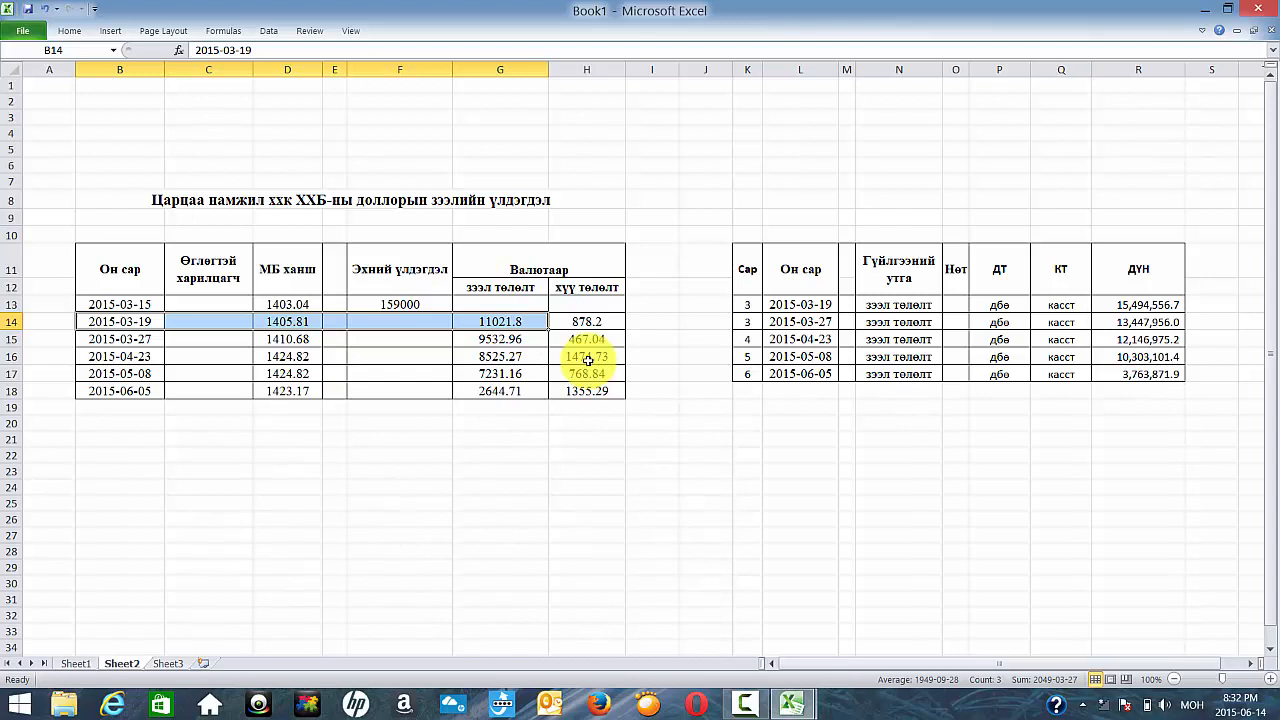
pyautogui.click(1135, 304)
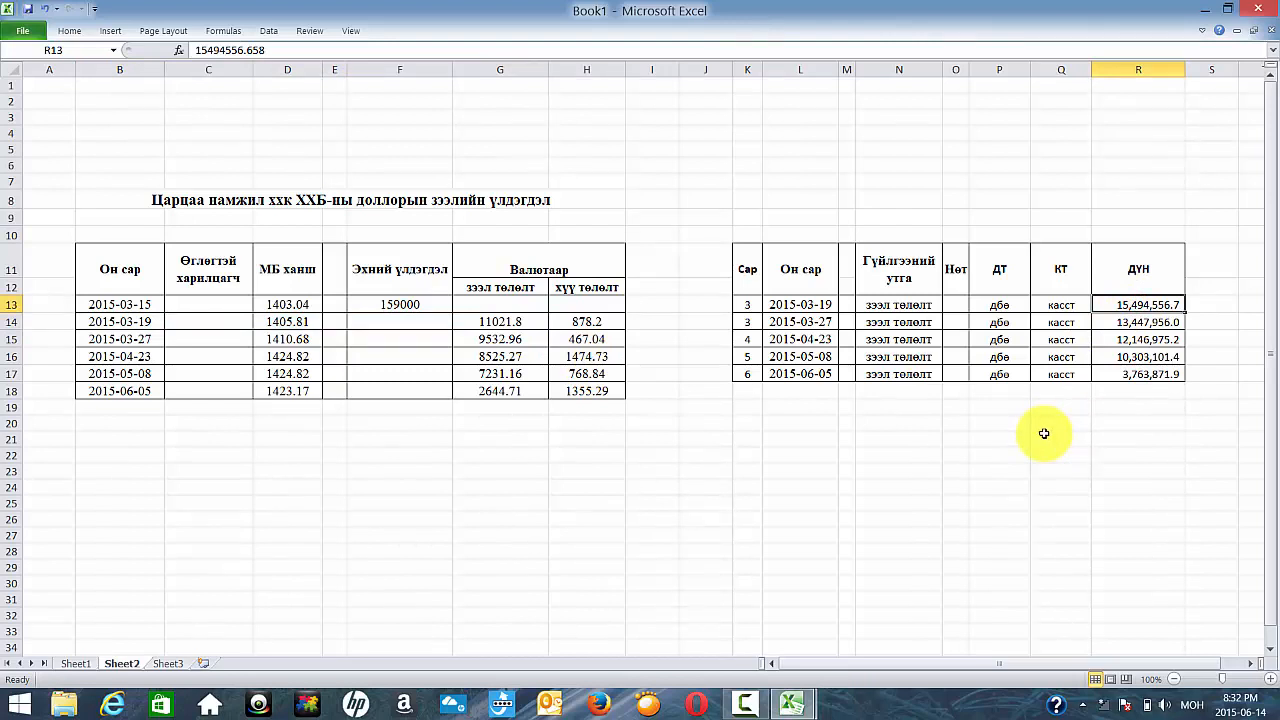
pyautogui.moveTo(746, 304); pyautogui.dragTo(1108, 378)
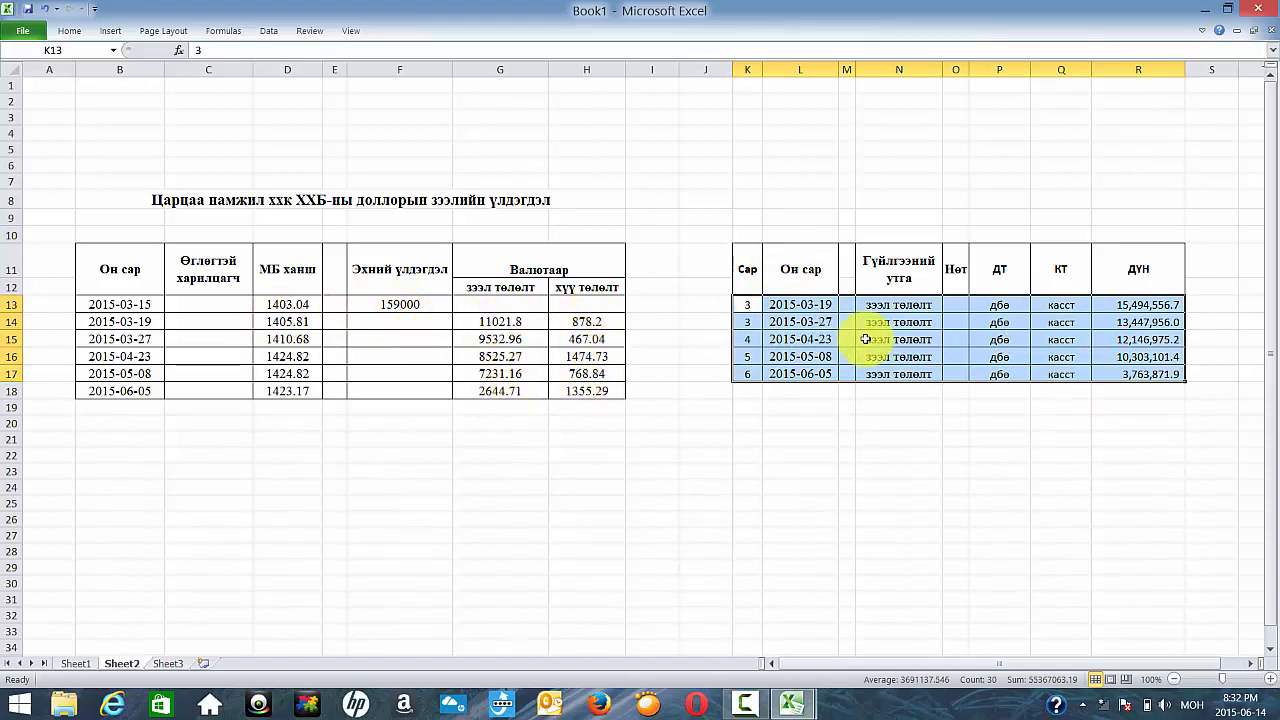
pyautogui.hotkey('ctrl', 'c')
pyautogui.click(800, 702)
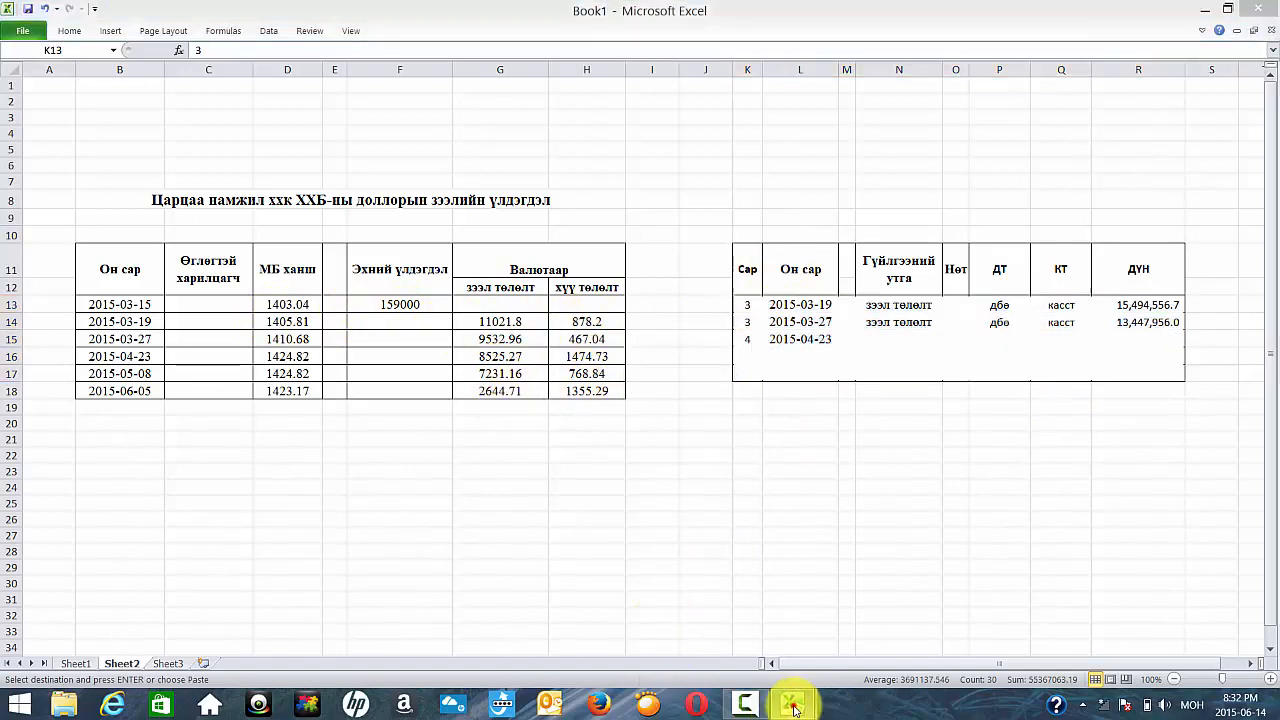
pyautogui.click(838, 634)
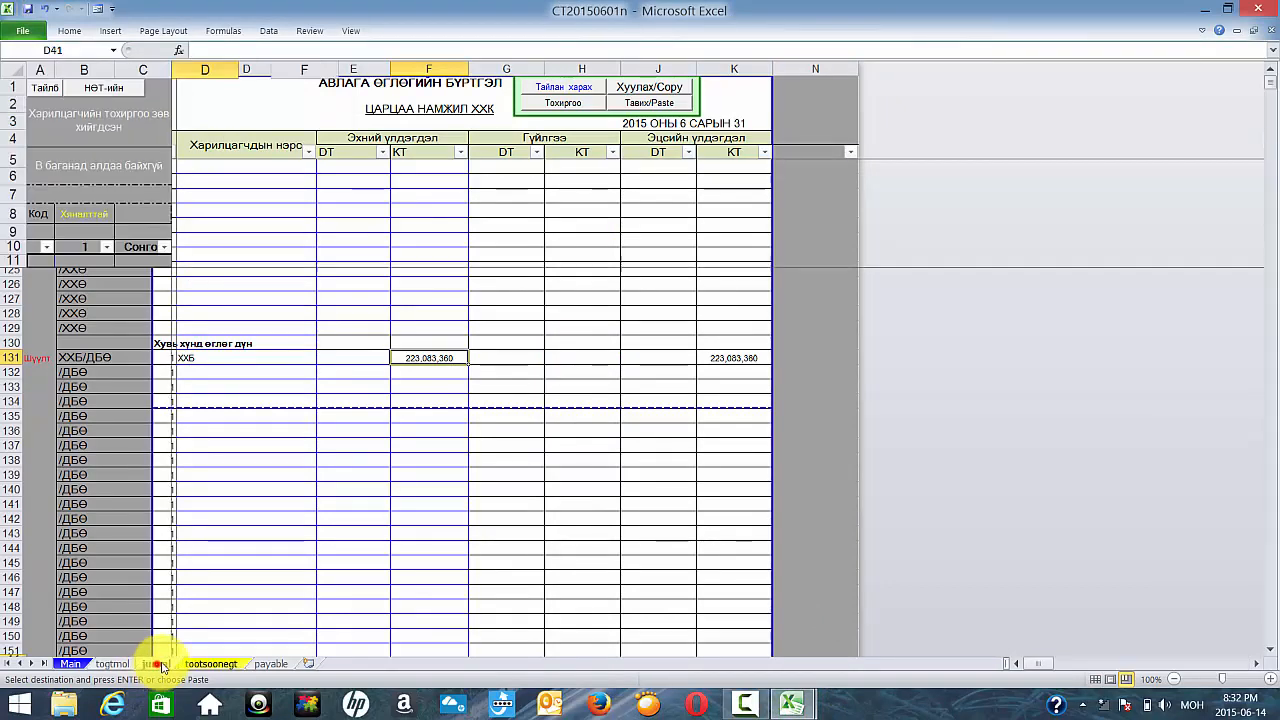
pyautogui.click(155, 663)
pyautogui.click(254, 275)
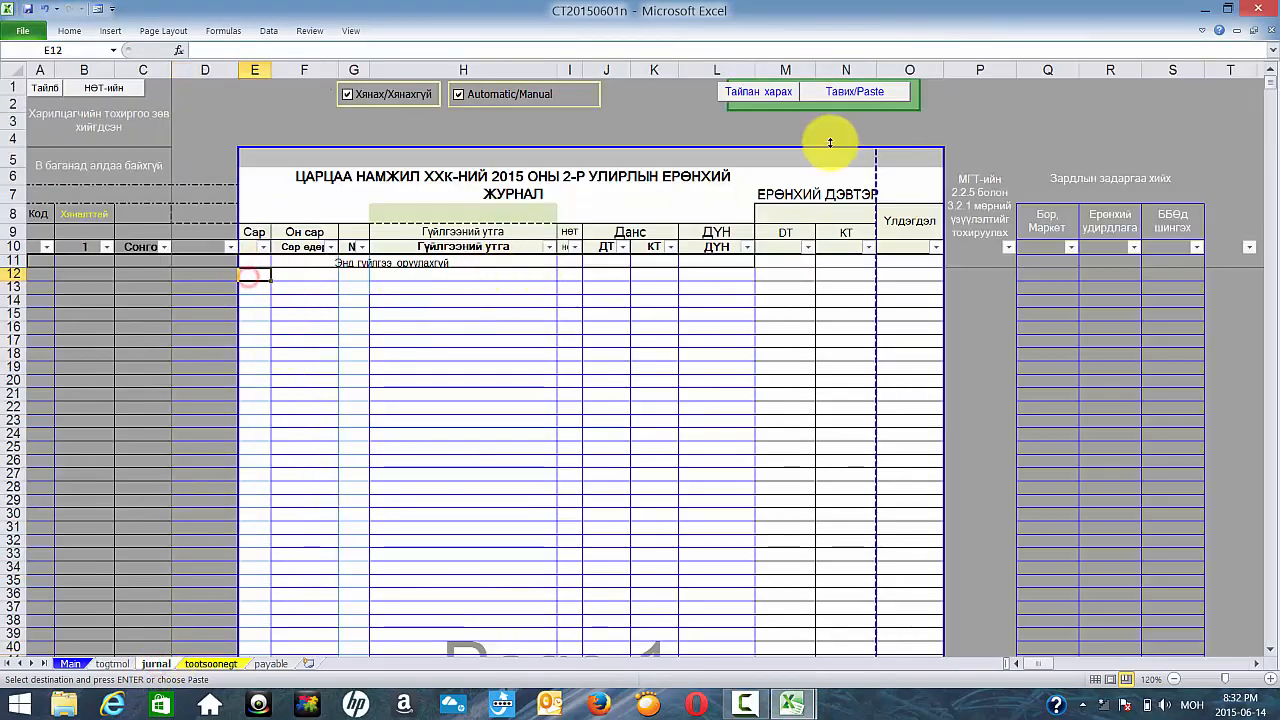
pyautogui.click(833, 93)
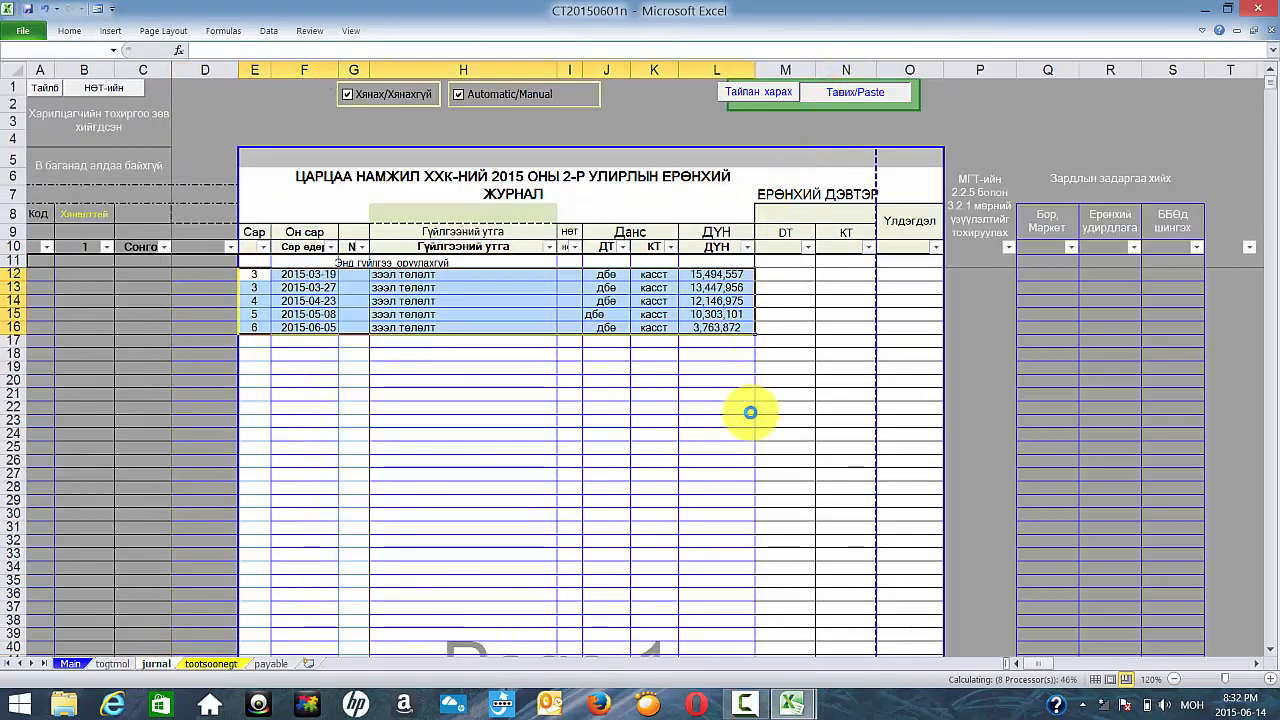
# Enter the code дбө in column P for all five journal entries, P12 through P16
pyautogui.click(983, 276)
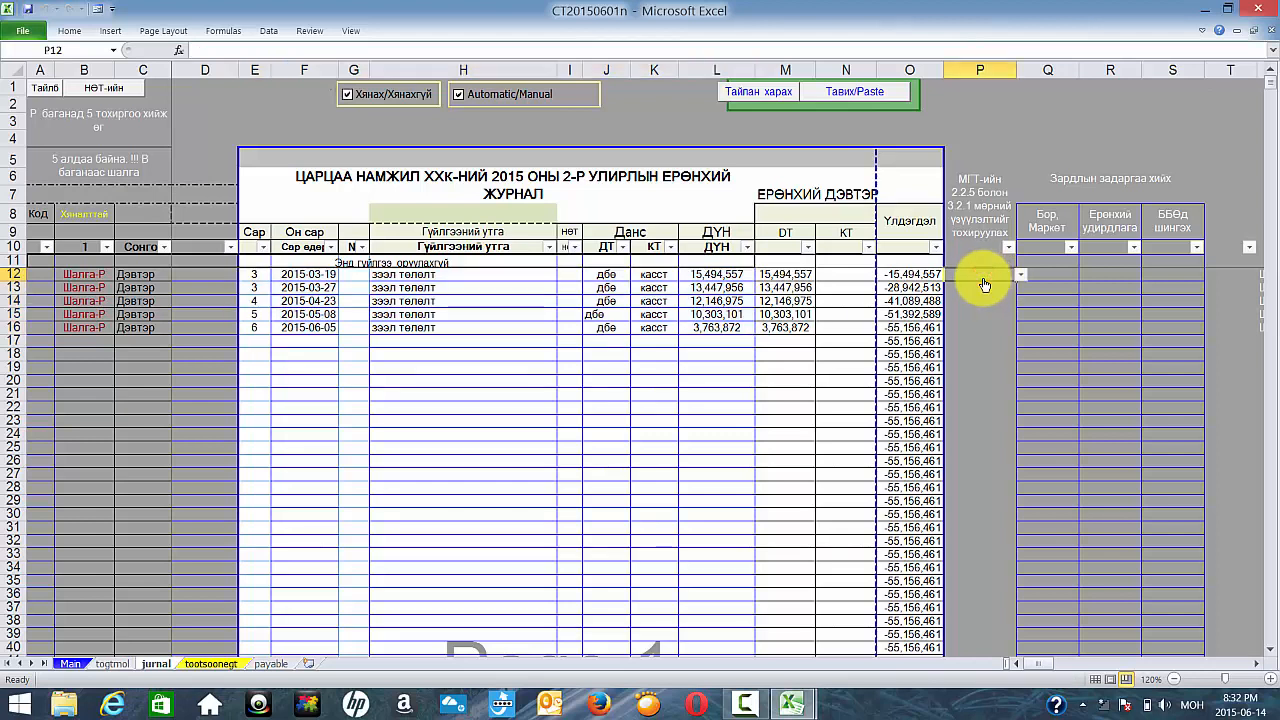
pyautogui.write('дбө')
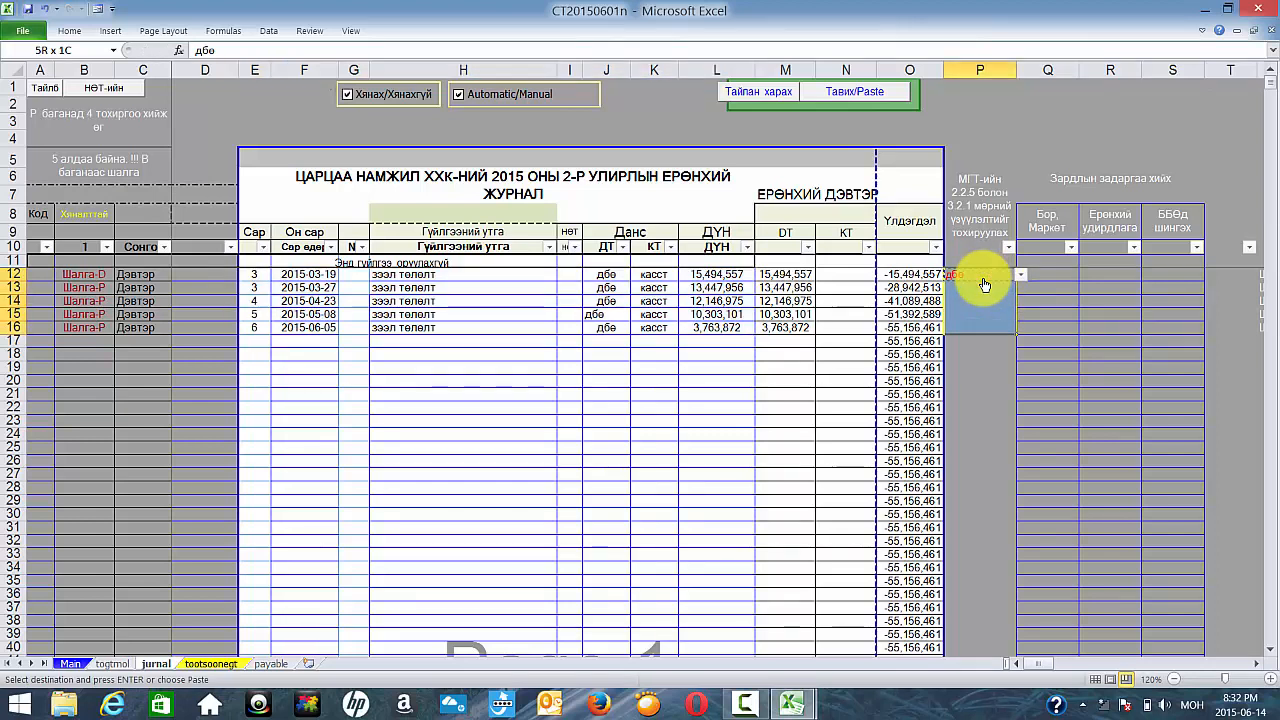
pyautogui.press('Return')
pyautogui.click(481, 438)
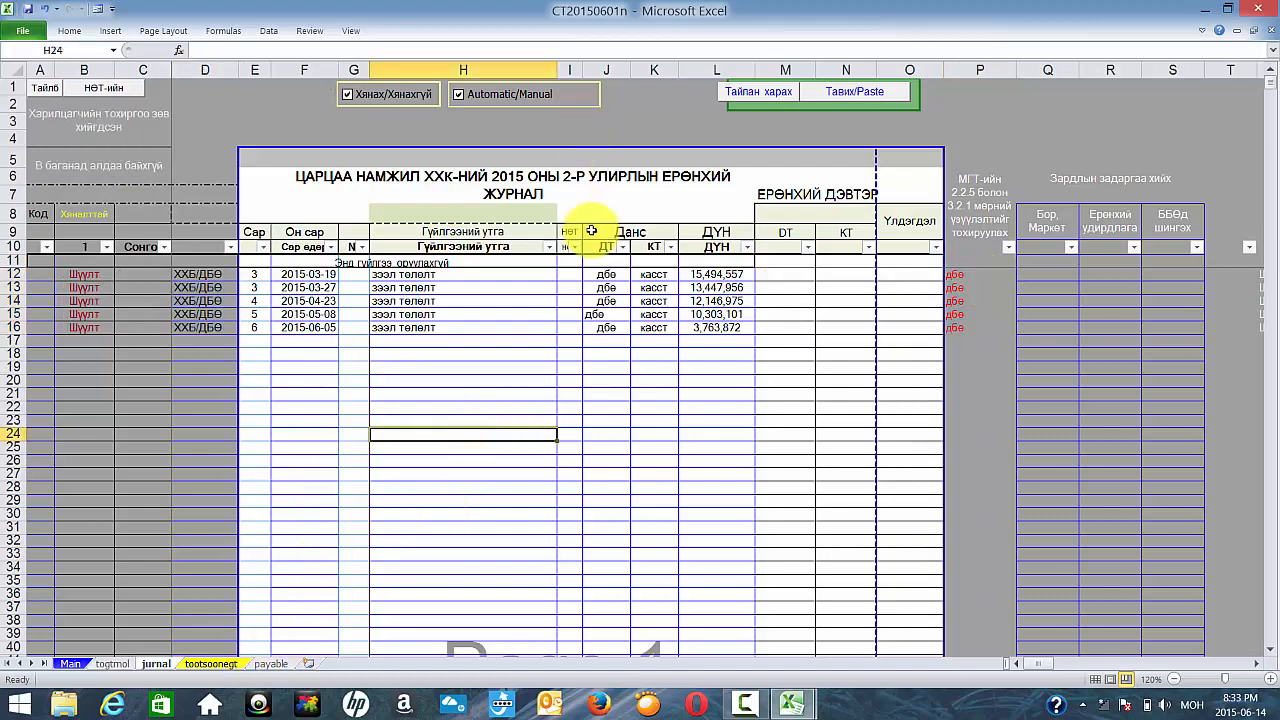
# Open the payables exchange-rate adjustment sheet (Өглөгийн ханш тэгшитгэх) through the MagicFinance dialog
pyautogui.click(774, 97)
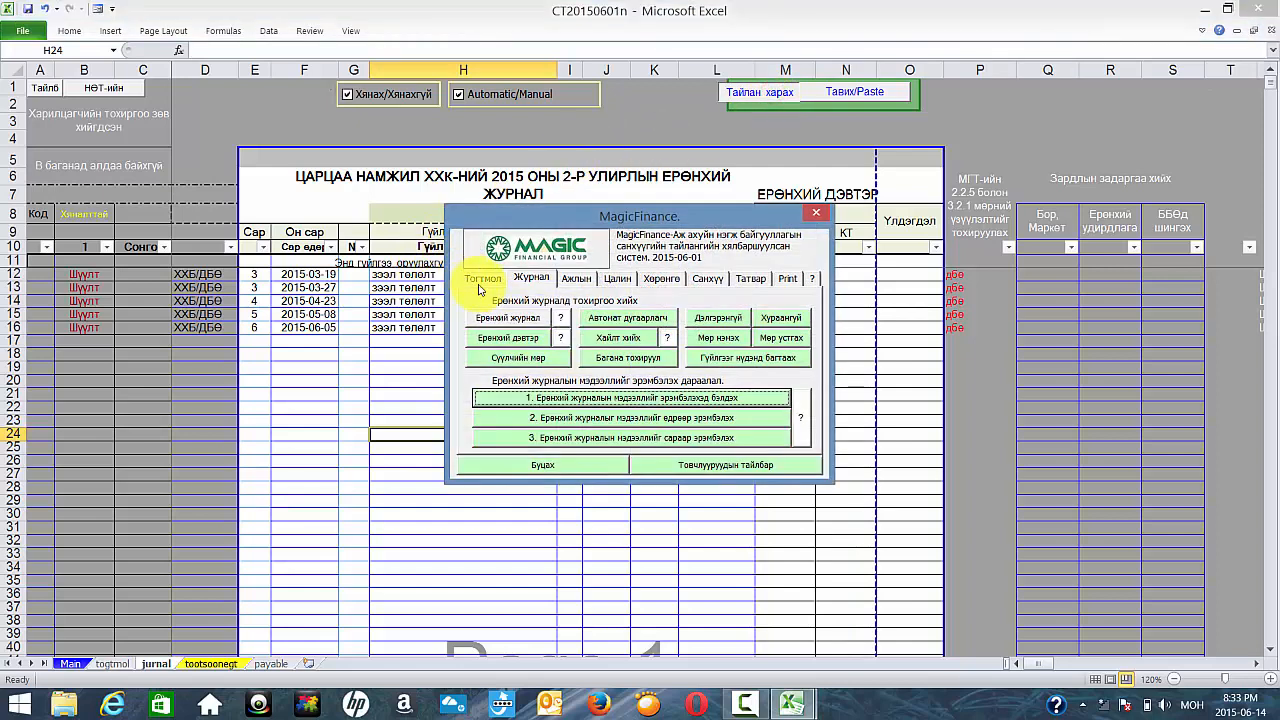
pyautogui.click(481, 281)
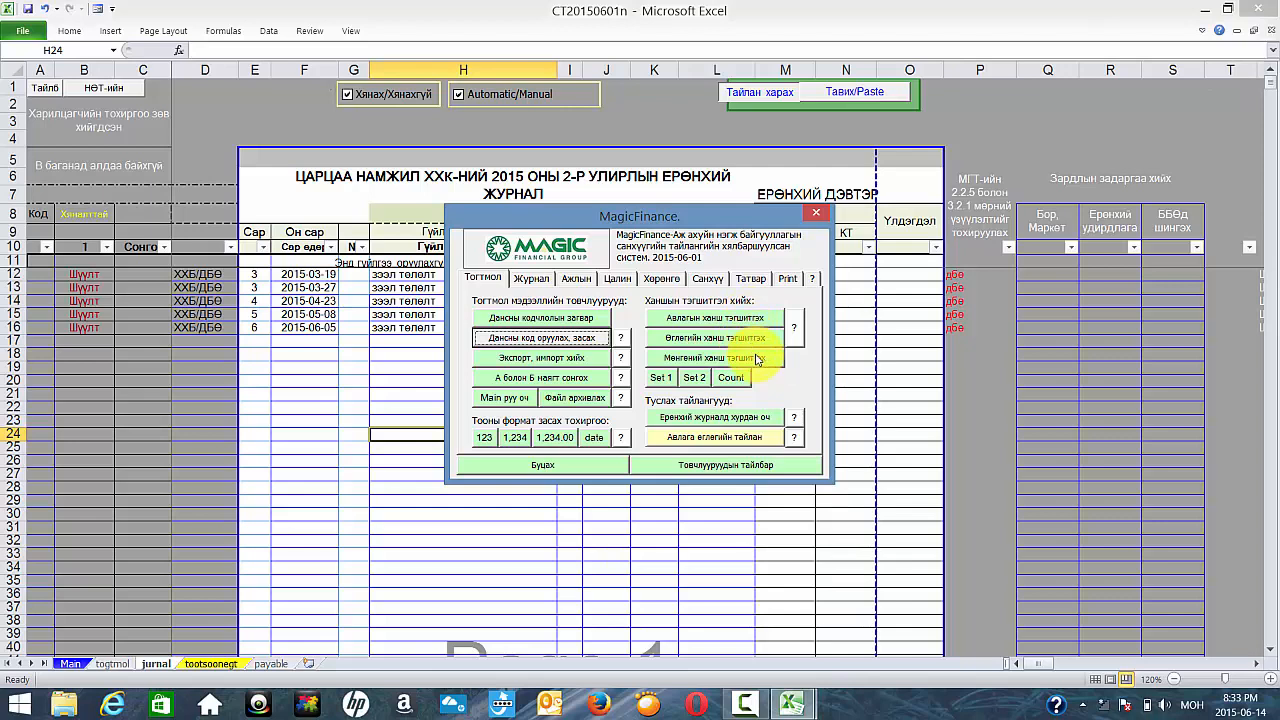
pyautogui.click(749, 340)
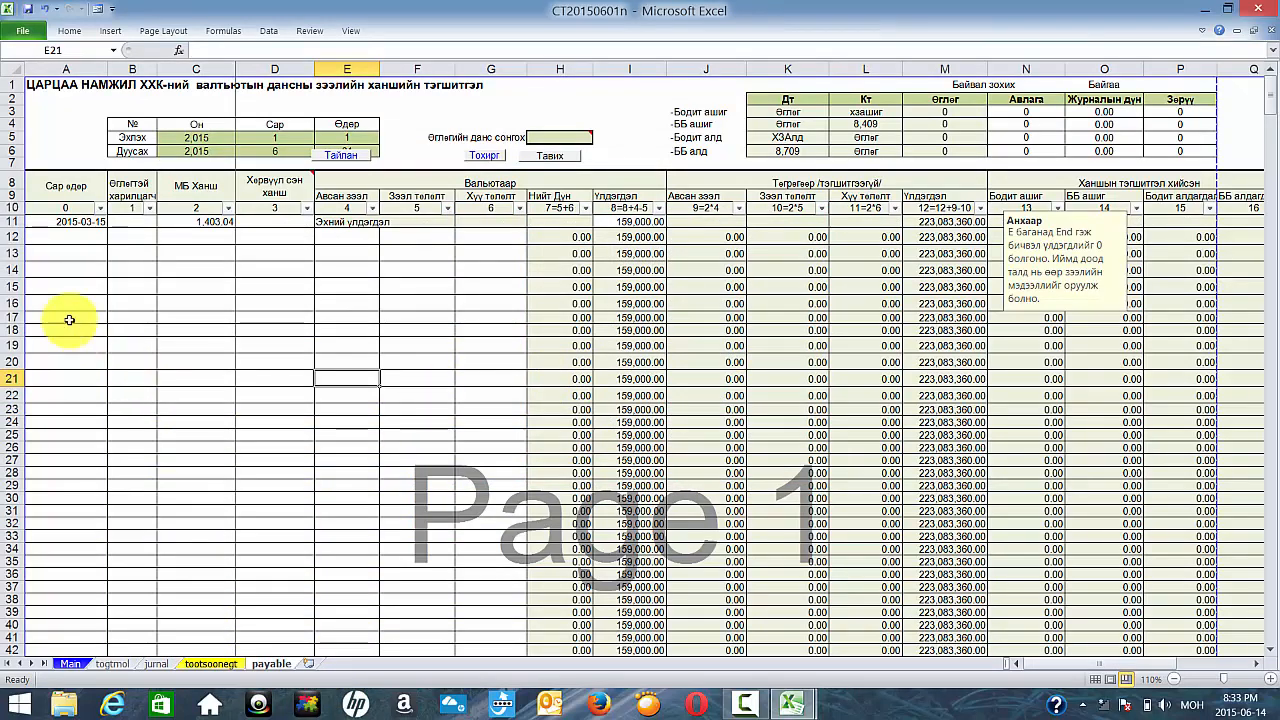
# Examine the payable sheet's opening row date, rate and balance, its calculated columns, and the empty payment columns
pyautogui.moveTo(41, 241); pyautogui.dragTo(943, 256)
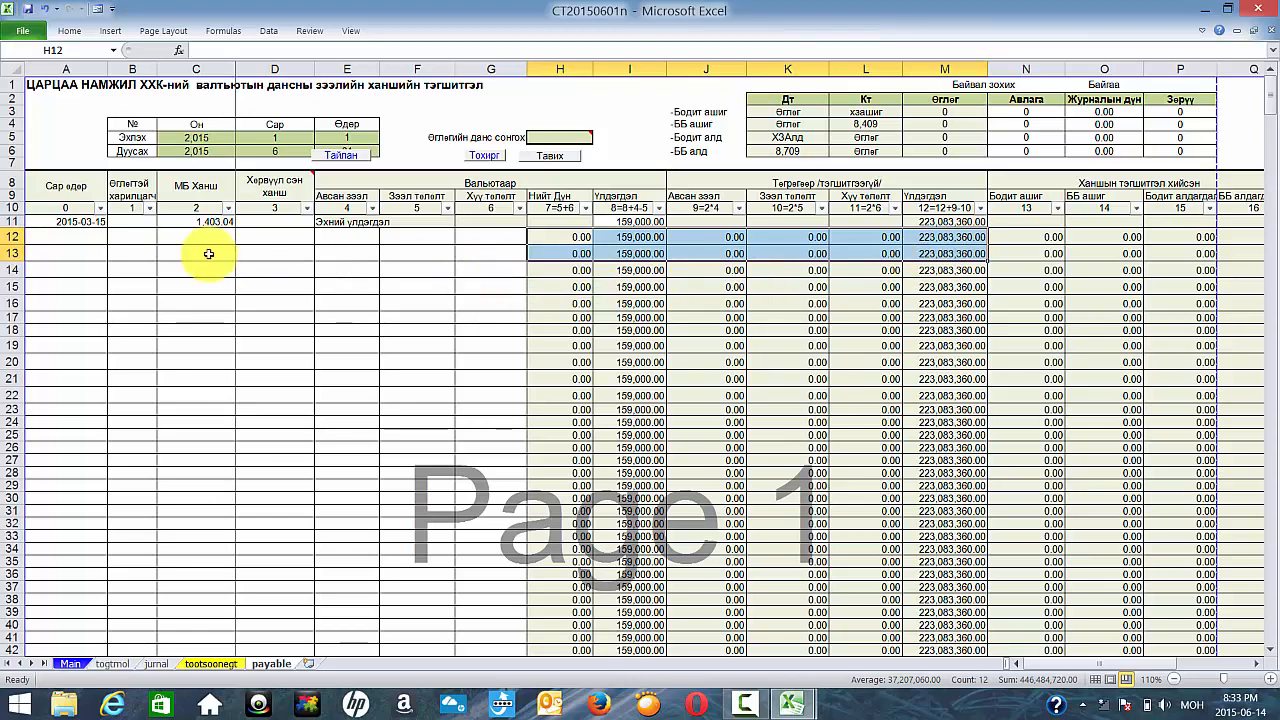
pyautogui.click(624, 222)
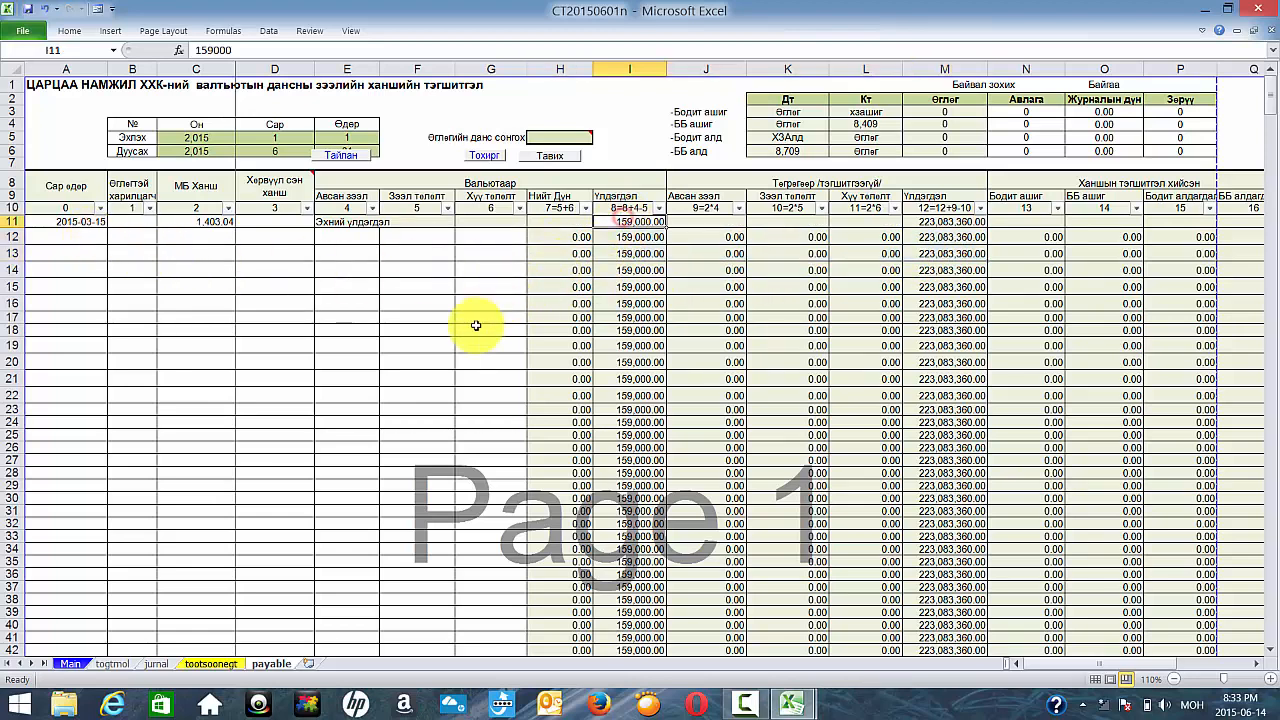
pyautogui.click(82, 221)
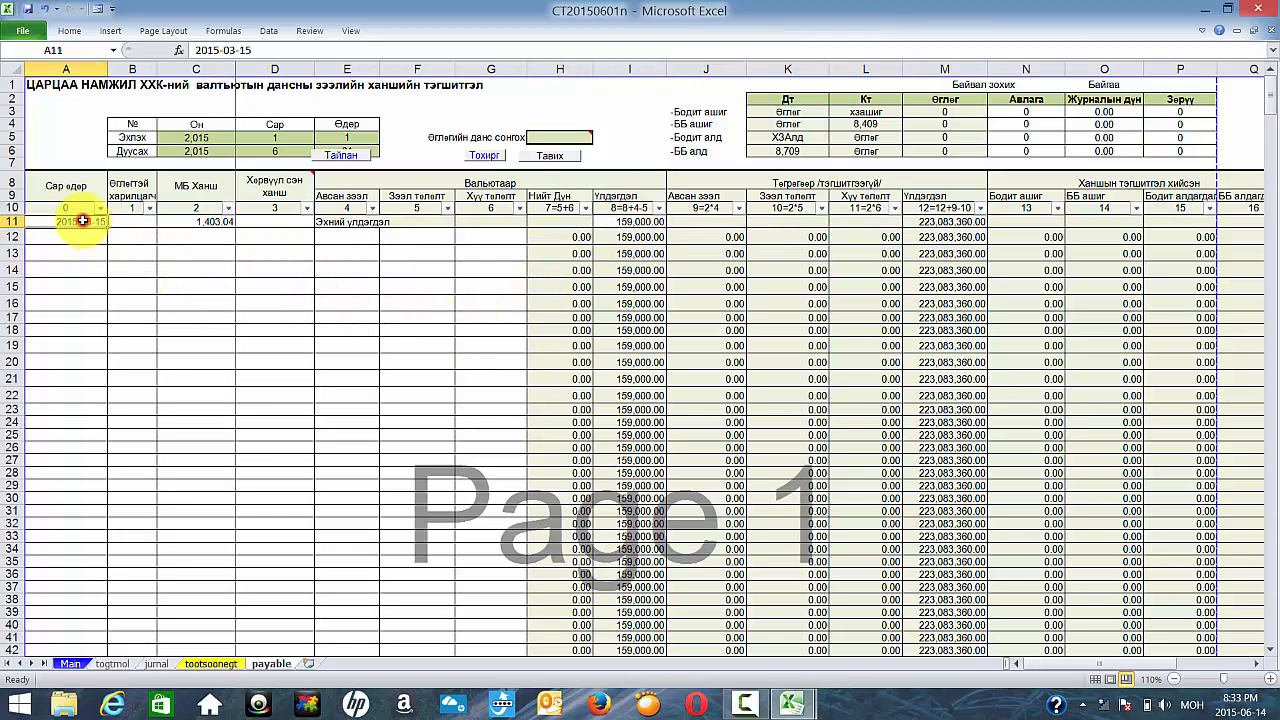
pyautogui.click(191, 222)
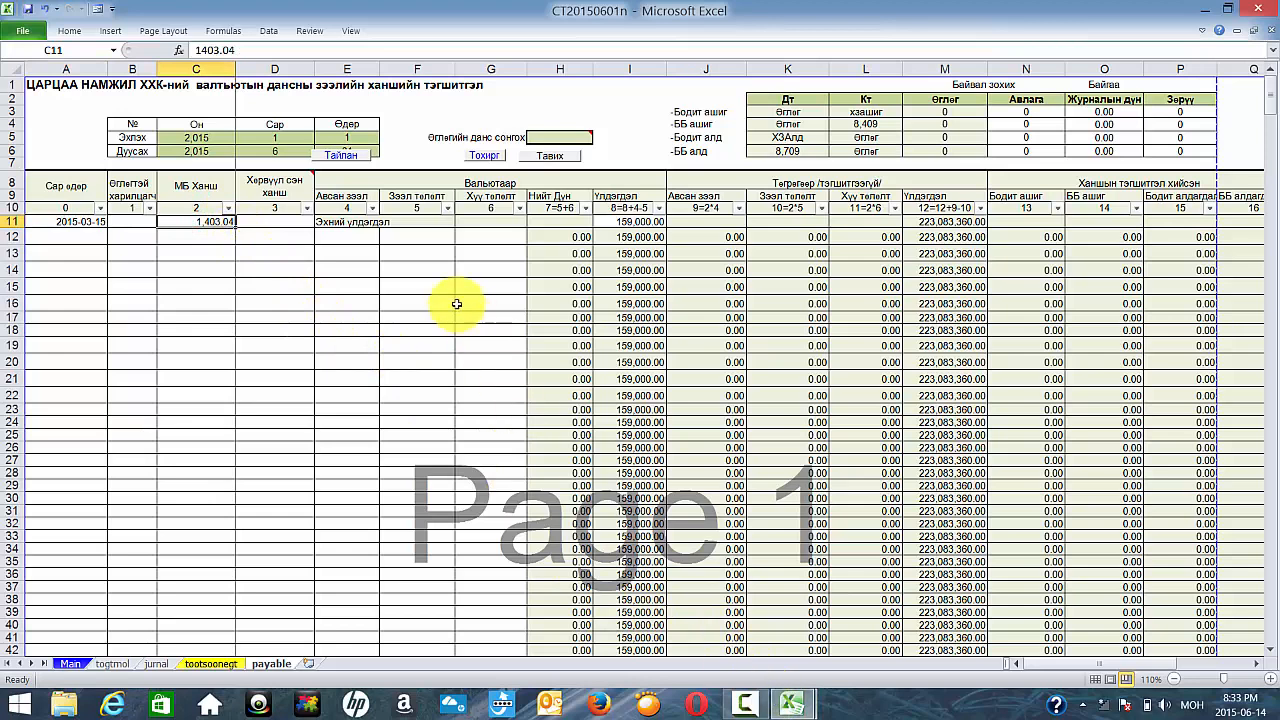
pyautogui.moveTo(392, 252); pyautogui.dragTo(402, 340)
pyautogui.moveTo(470, 250); pyautogui.dragTo(484, 346)
# Copy the loan rows B13:H18 from Book1 into the payable sheet at A12, and clear the duplicate opening loan data in A12:E12
pyautogui.moveTo(792, 705)
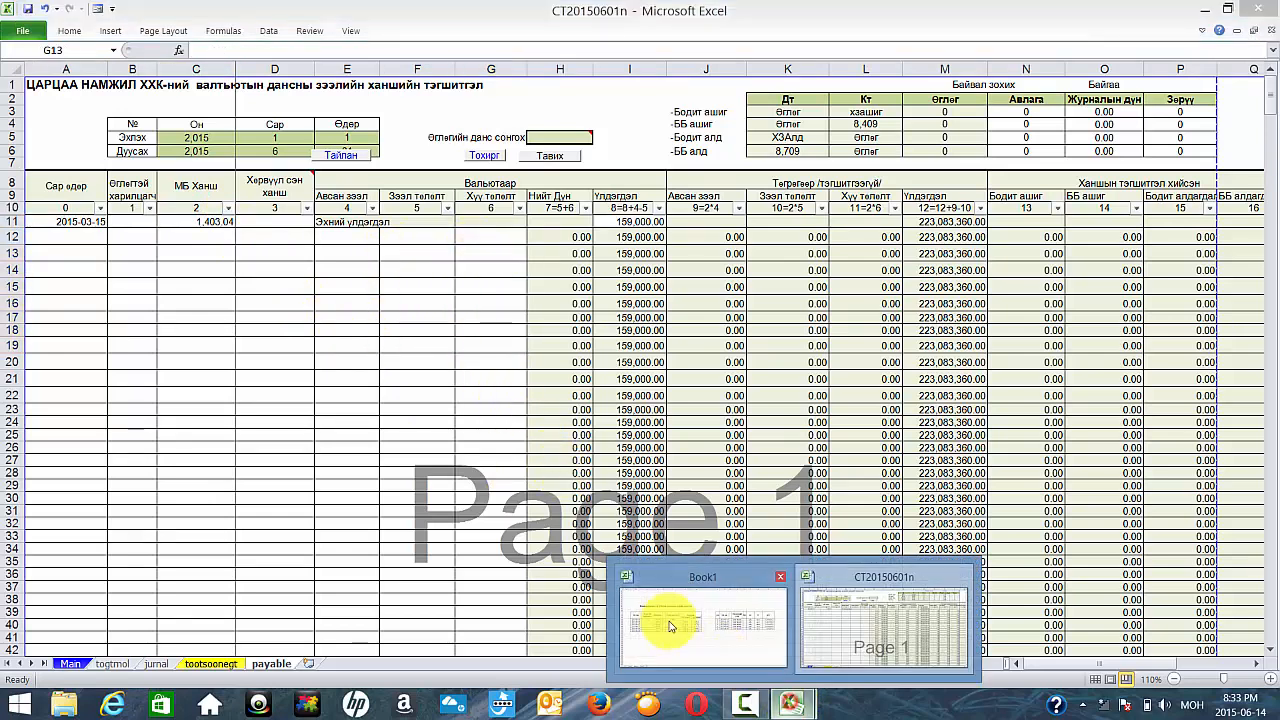
pyautogui.click(666, 618)
pyautogui.moveTo(120, 304); pyautogui.dragTo(597, 393)
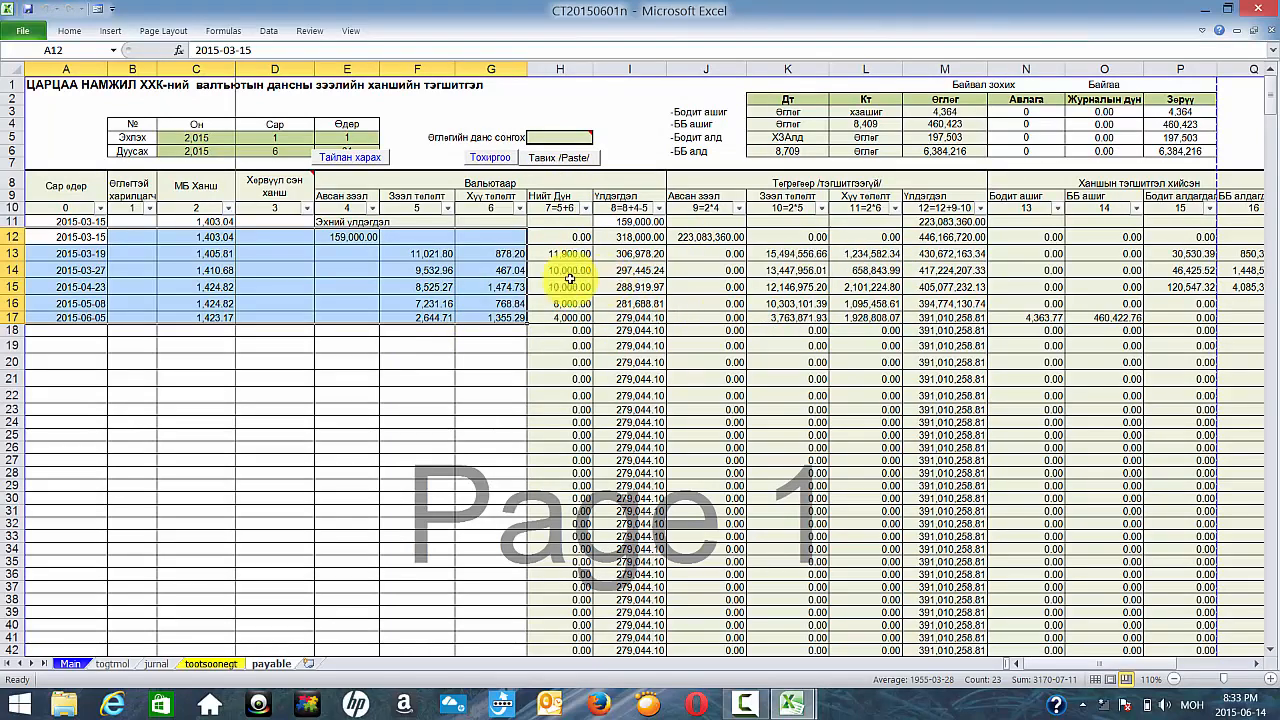
pyautogui.moveTo(330, 237); pyautogui.dragTo(5, 237)
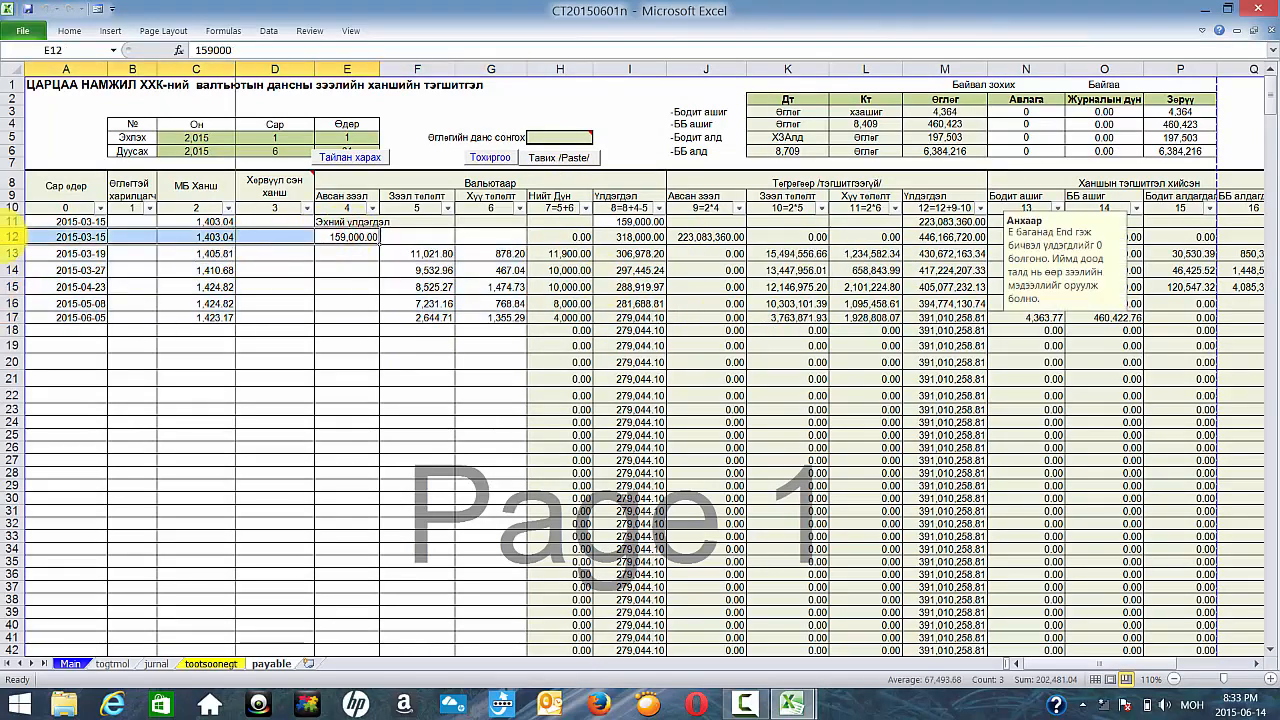
# Examine the ХХБ loan's opening balance, debit turnover and closing balance in row 131 of the tootsoonegt sheet
pyautogui.click(210, 663)
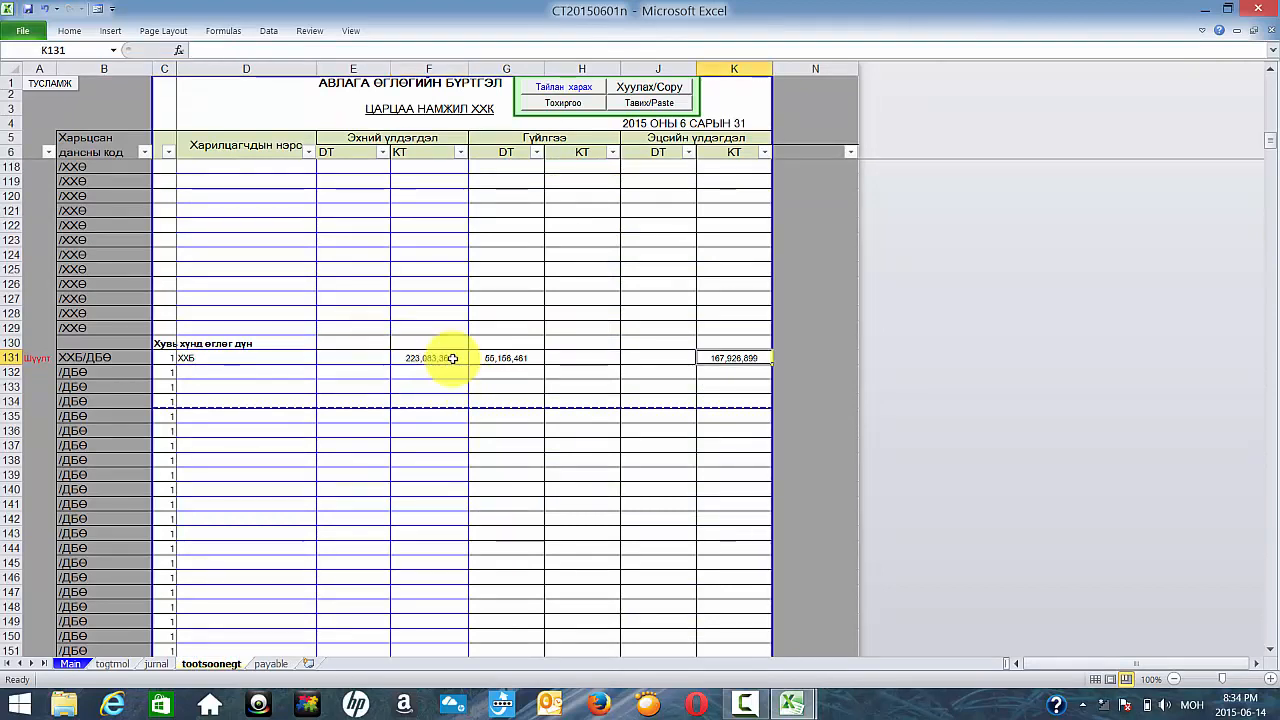
pyautogui.click(453, 358)
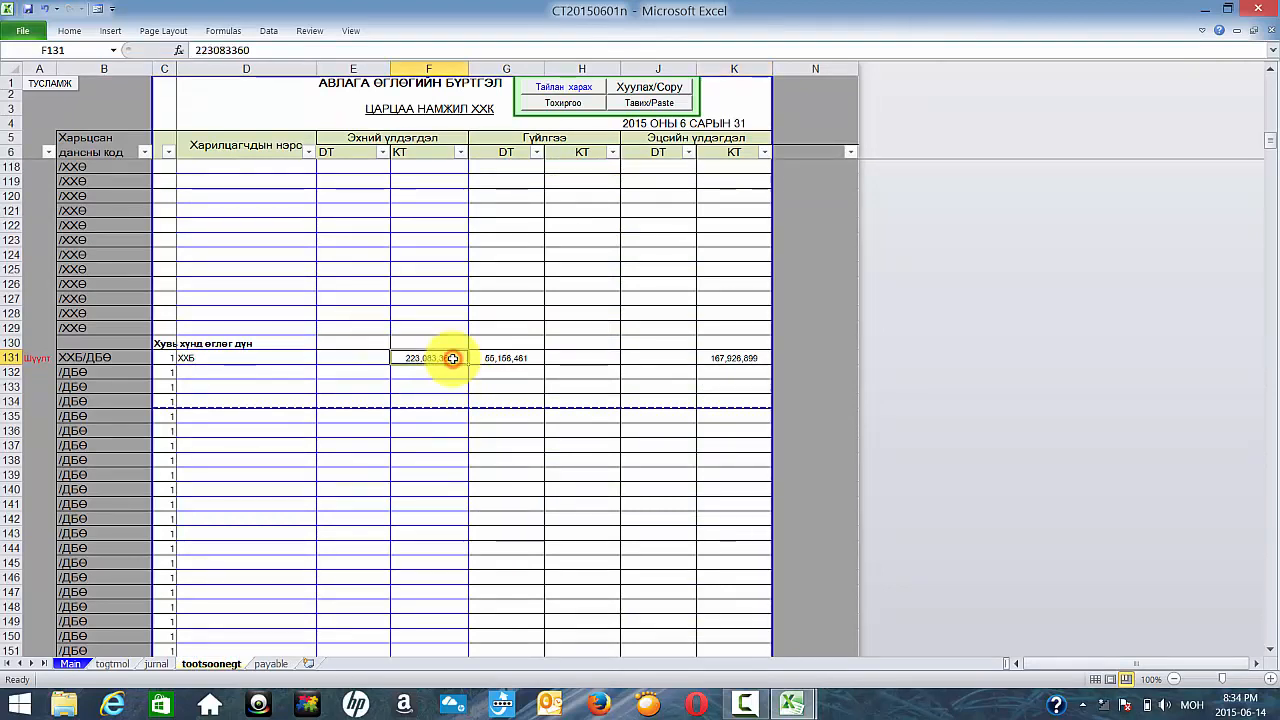
pyautogui.click(515, 358)
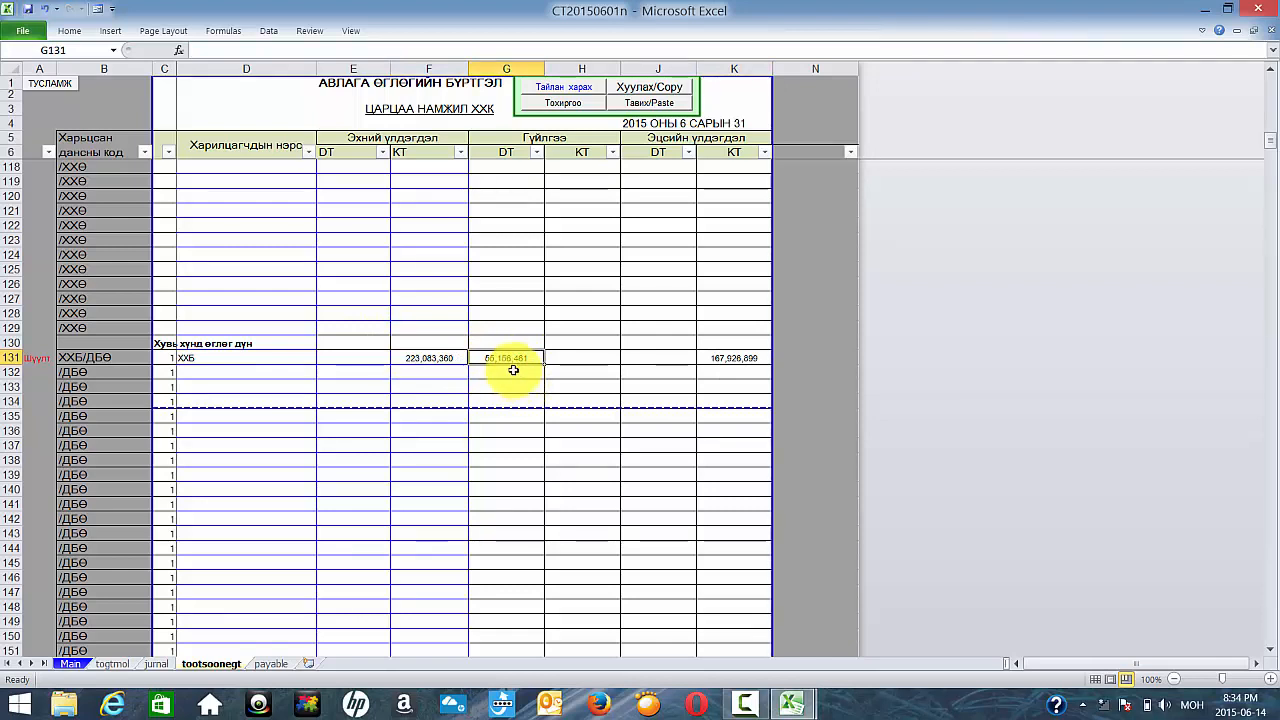
pyautogui.click(743, 356)
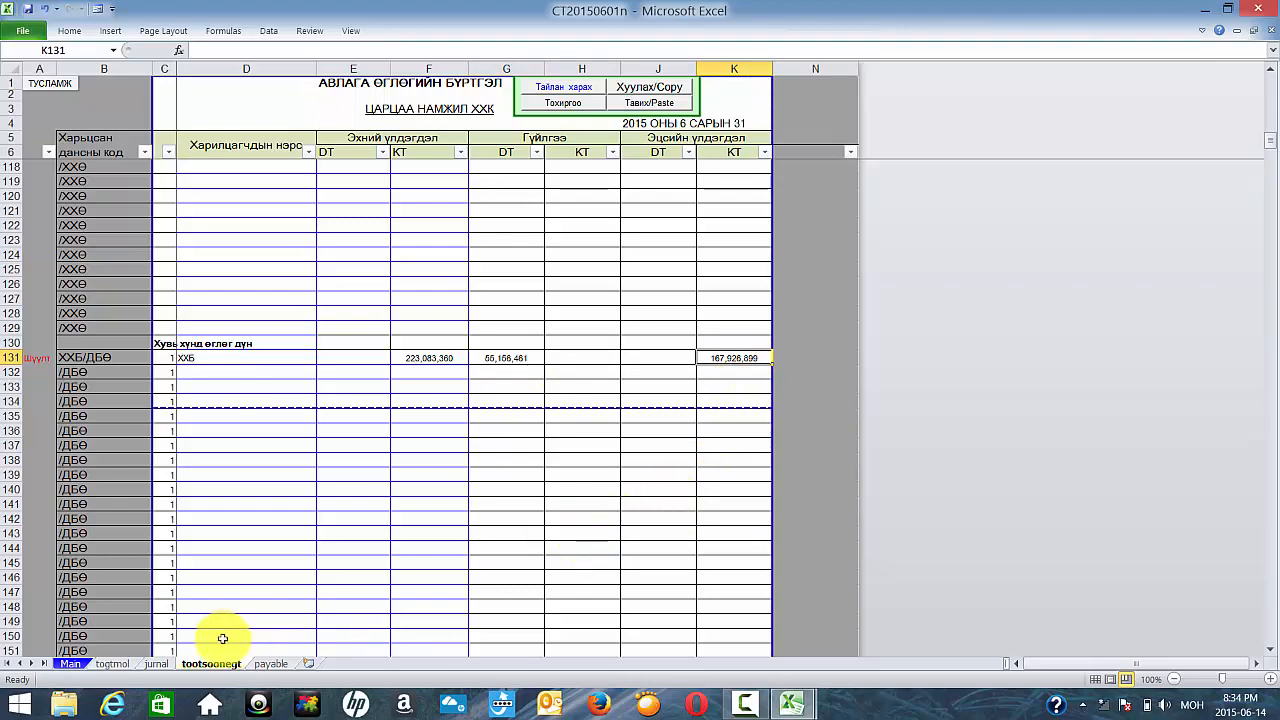
# Review the payable sheet's unadjusted tugrik columns J to M, including opening balance M11, principal payments K13:K17 and remaining balance M18
pyautogui.click(270, 664)
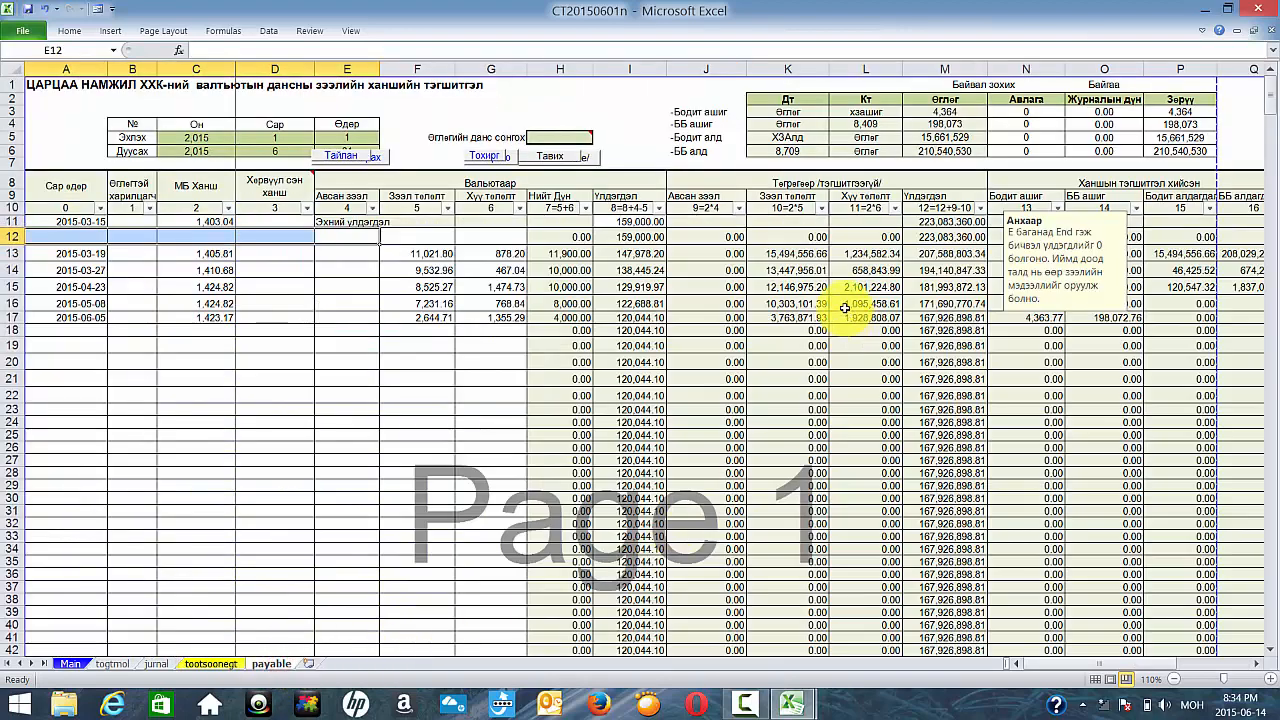
pyautogui.moveTo(730, 188); pyautogui.dragTo(975, 356)
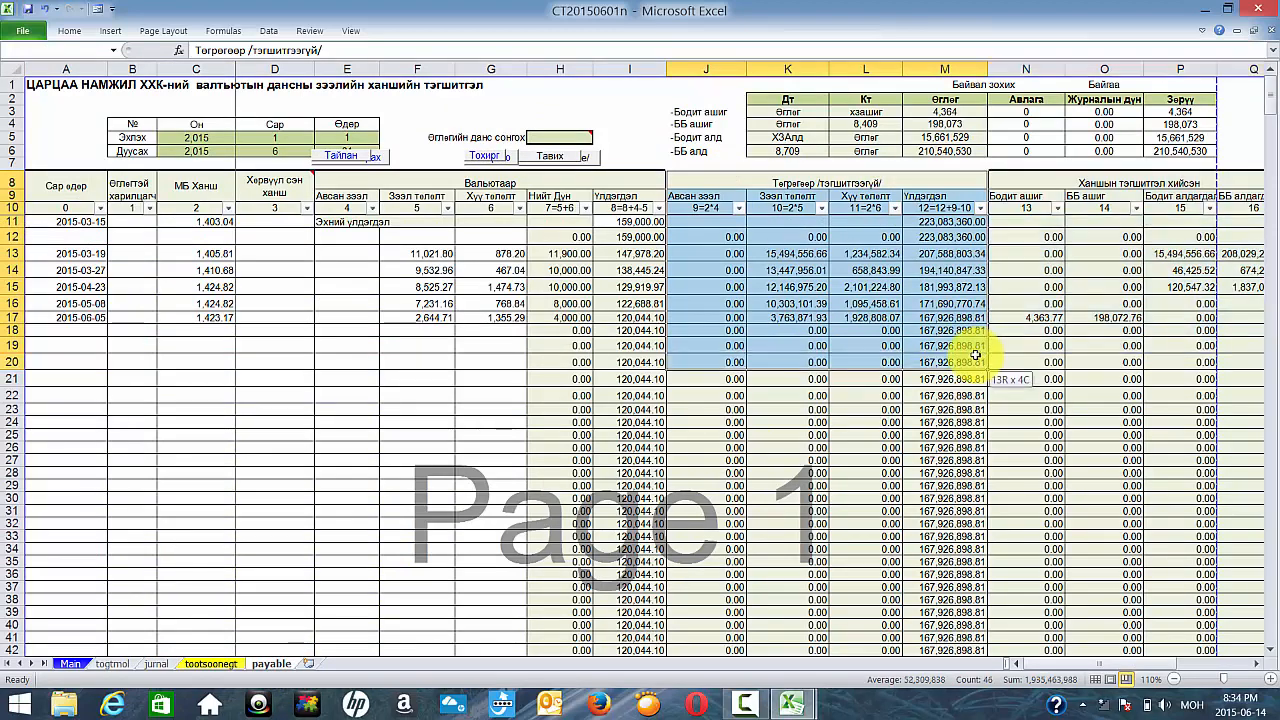
pyautogui.click(929, 222)
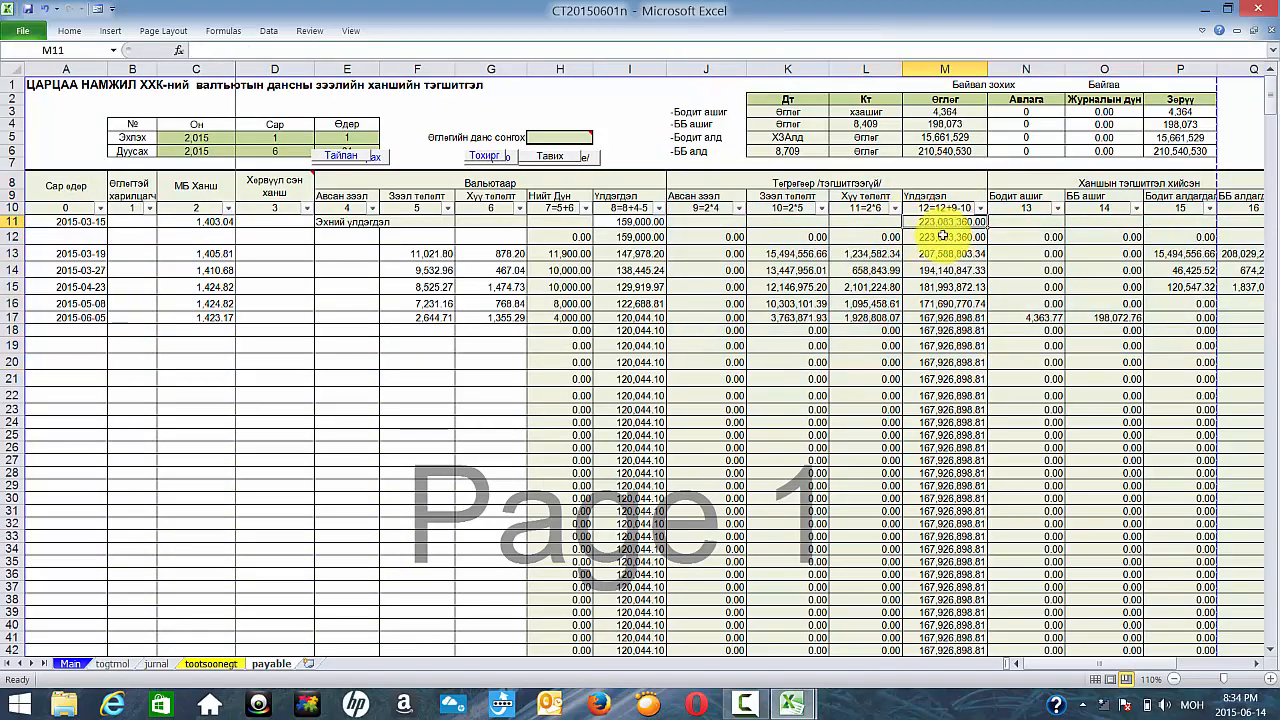
pyautogui.moveTo(772, 253); pyautogui.dragTo(786, 316)
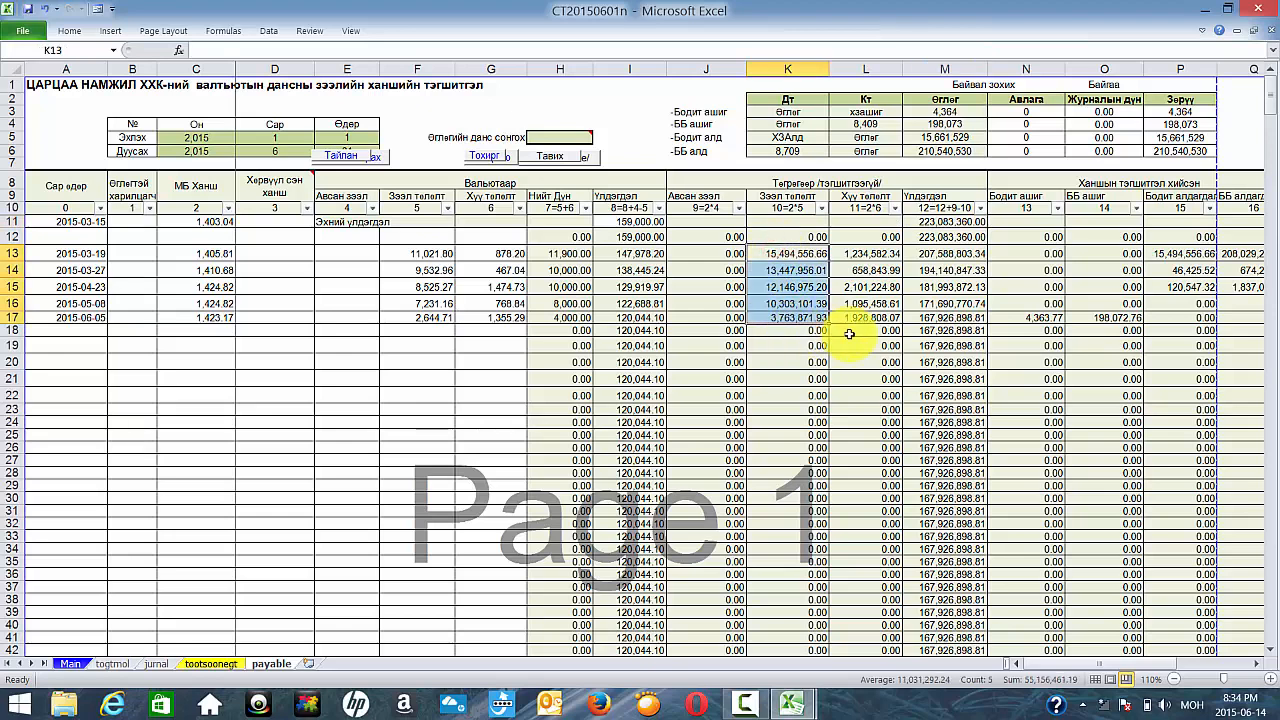
pyautogui.keyDown('ctrl'); pyautogui.click(932, 335); pyautogui.keyUp('ctrl')
pyautogui.click(932, 335)
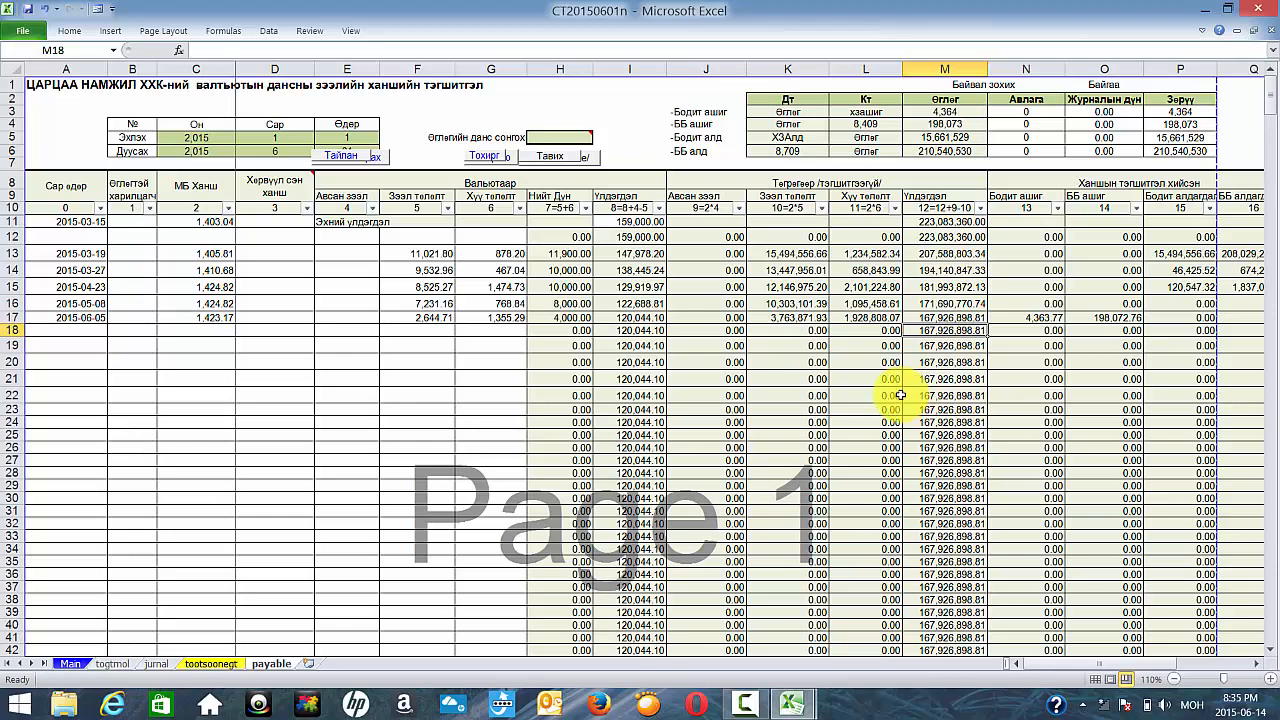
pyautogui.moveTo(806, 185); pyautogui.dragTo(895, 345)
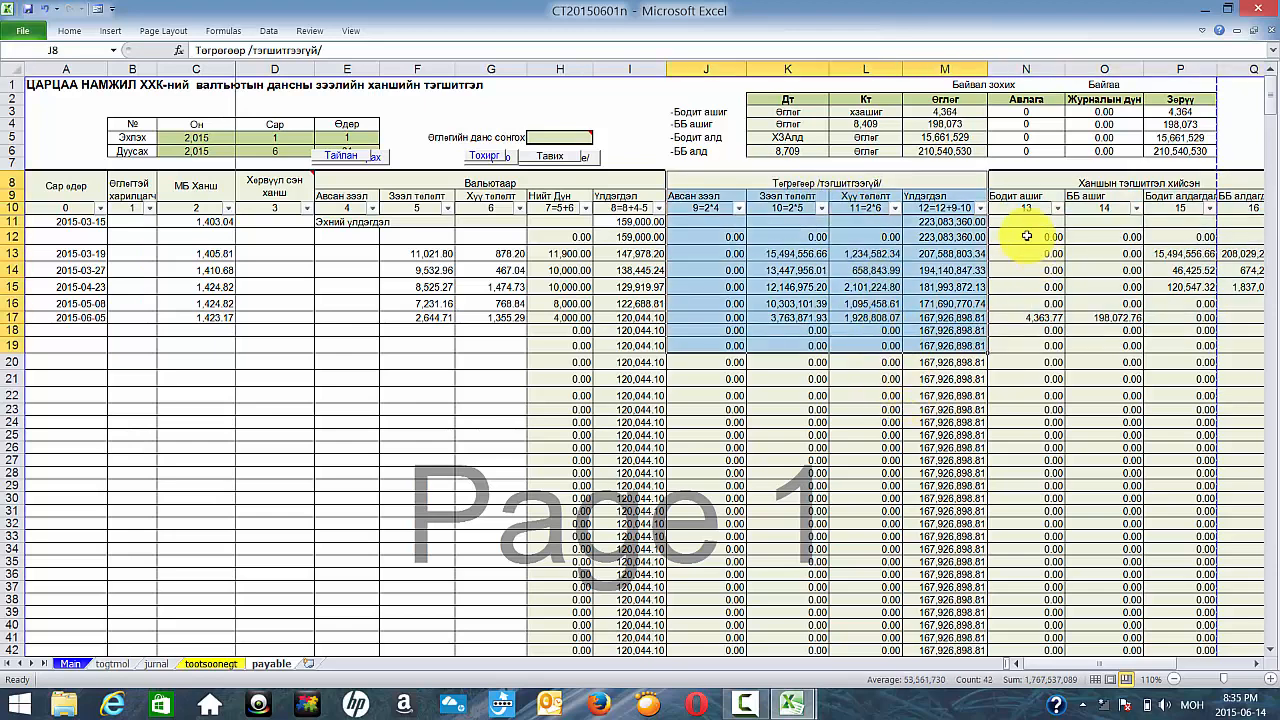
# Examine the exchange-adjustment columns N to Q and compare the final tugrik balances in R17 and S17
pyautogui.moveTo(1020, 186); pyautogui.dragTo(1213, 341)
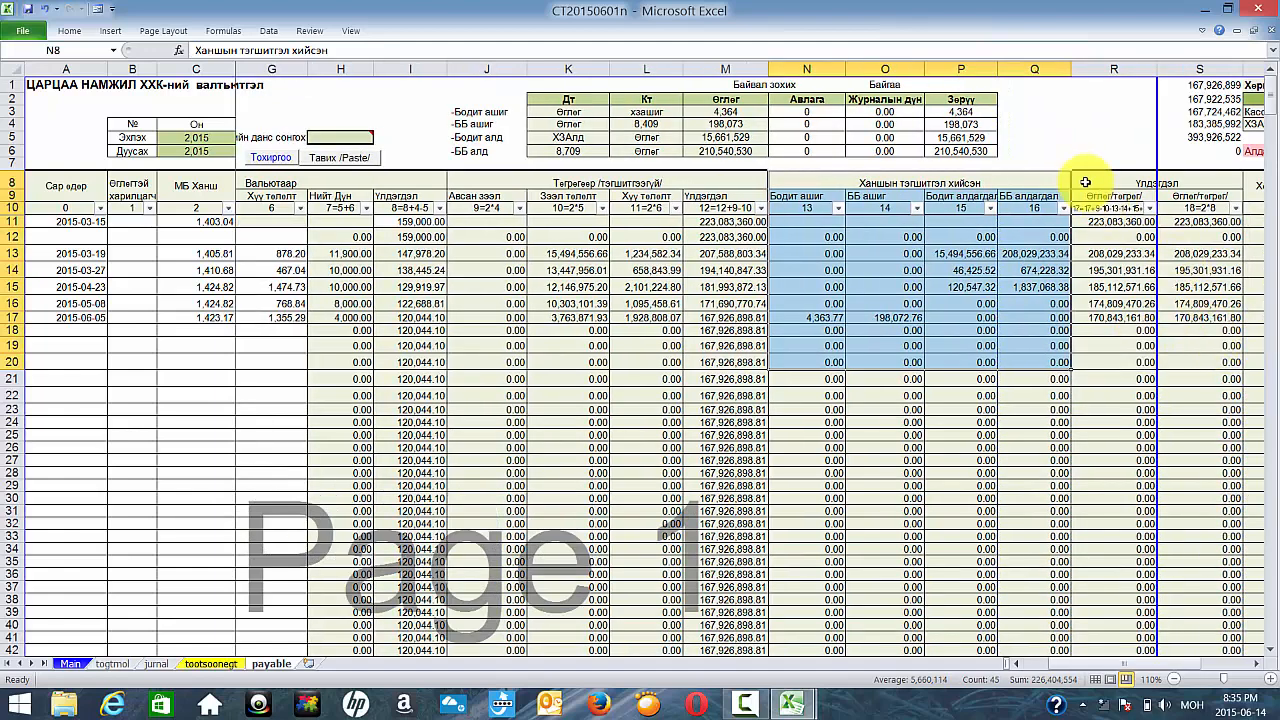
pyautogui.click(1120, 194)
pyautogui.moveTo(1118, 316); pyautogui.dragTo(1205, 319)
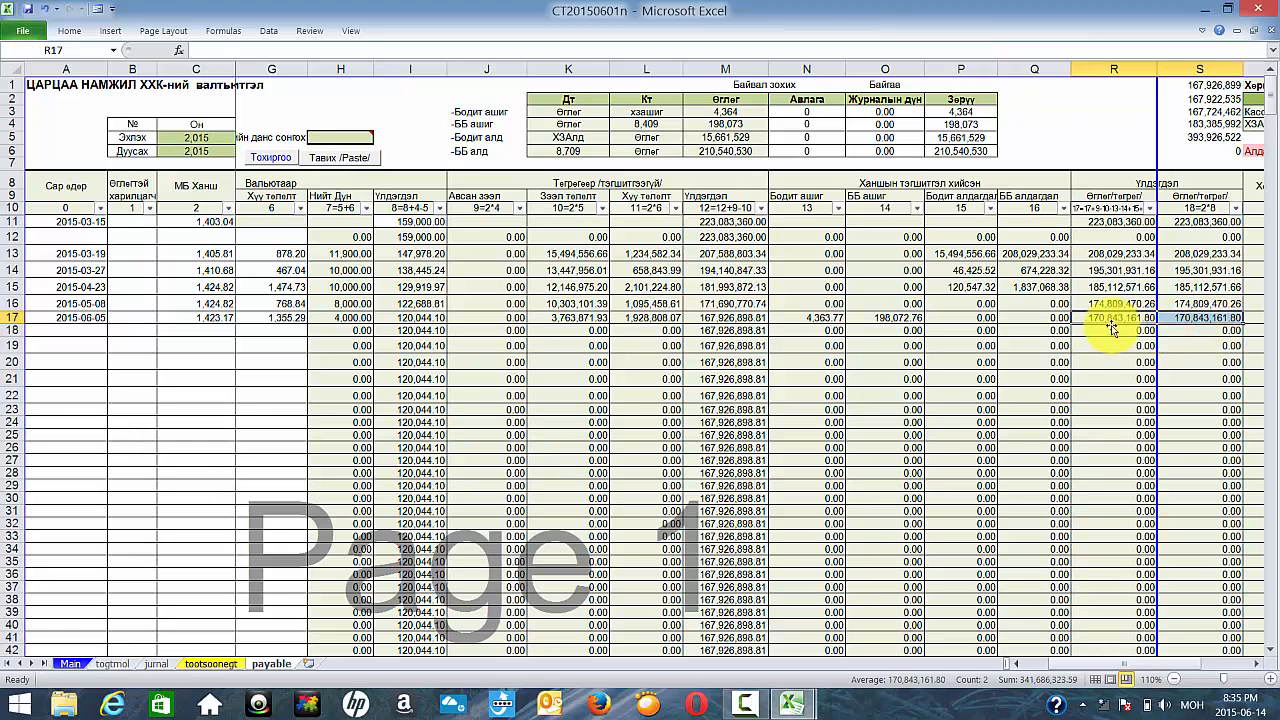
pyautogui.moveTo(784, 317); pyautogui.dragTo(66, 111)
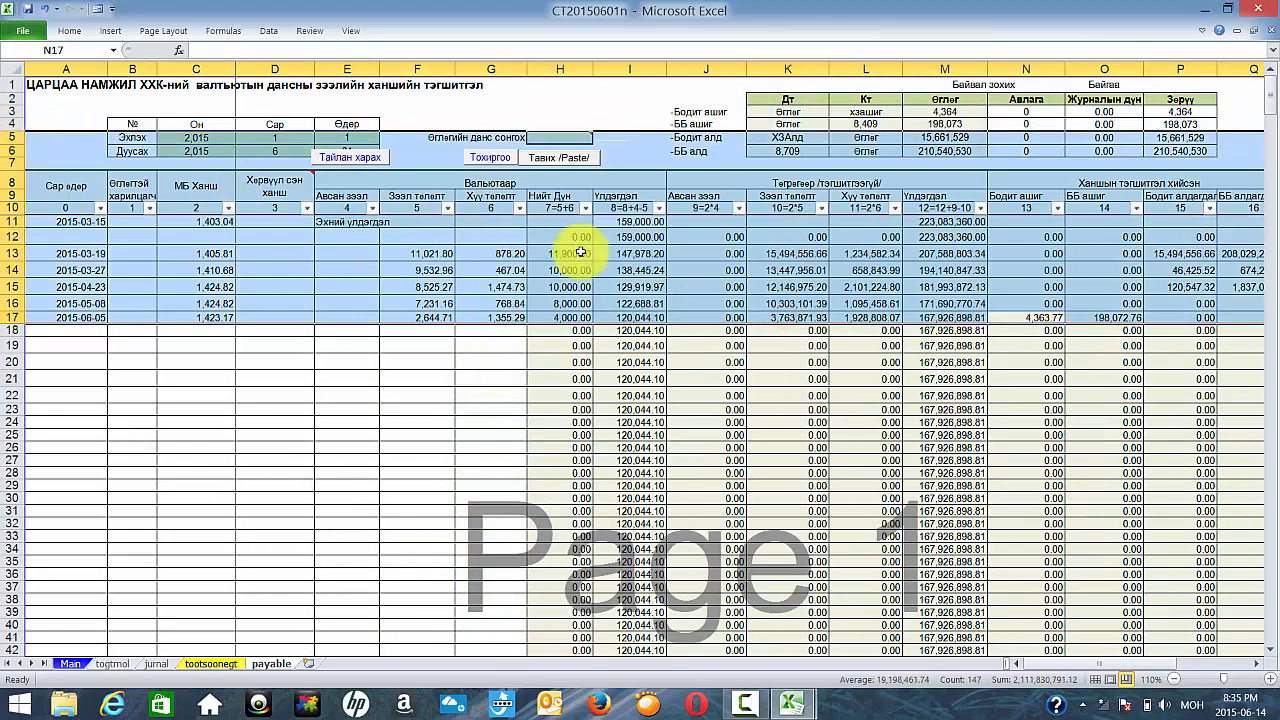
# Copy the adjustment entries K3:M6 from the payable sheet into the jurnal sheet starting at J19
pyautogui.moveTo(788, 112); pyautogui.dragTo(957, 152)
pyautogui.doubleClick(957, 152)
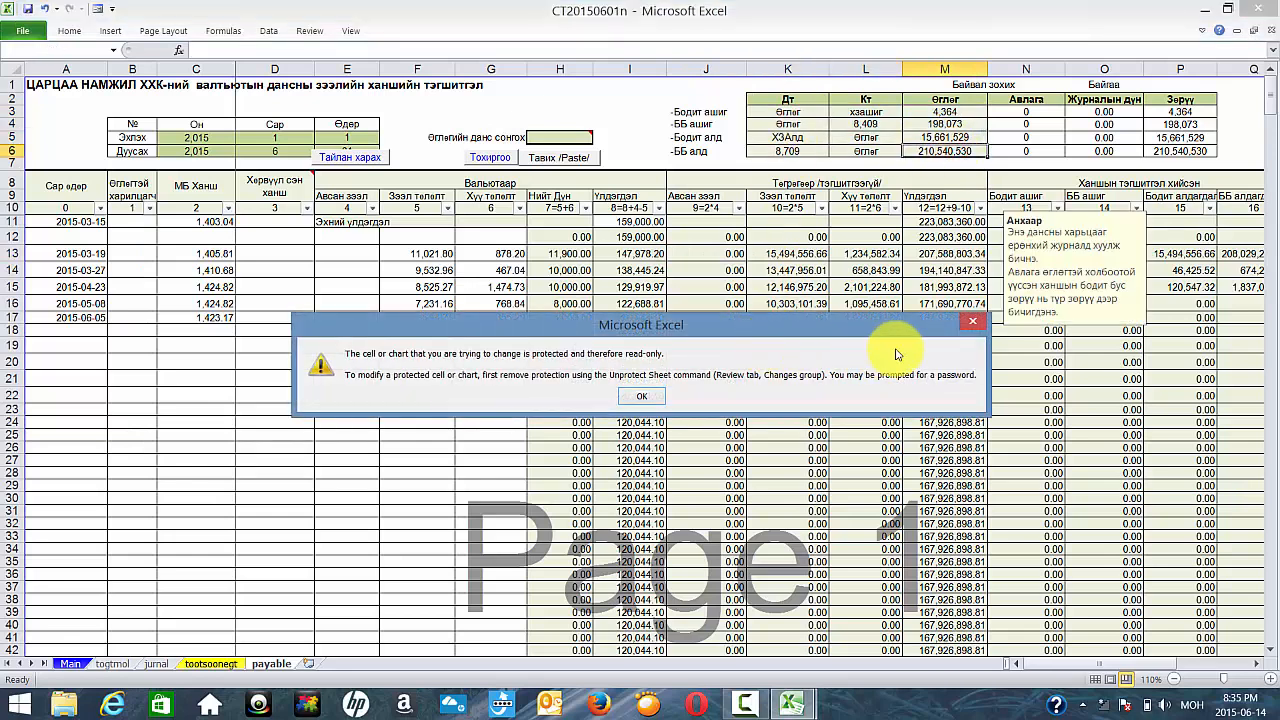
pyautogui.press('Return')
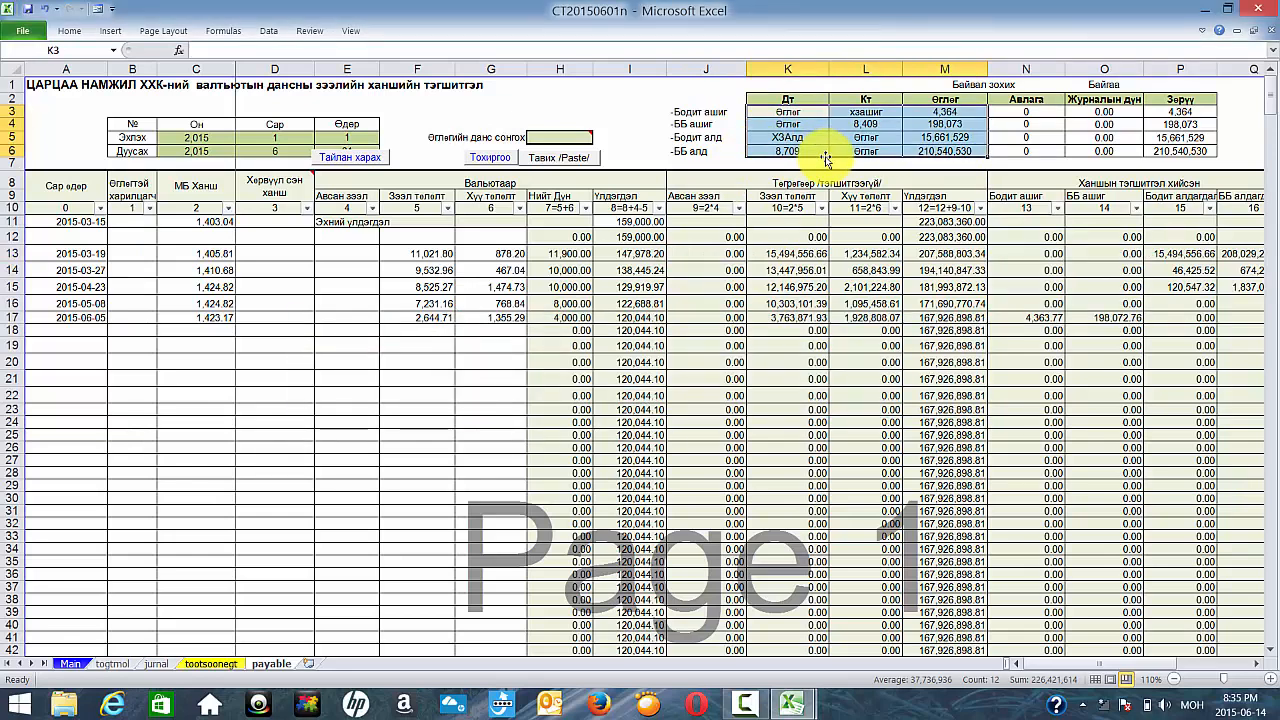
pyautogui.click(154, 664)
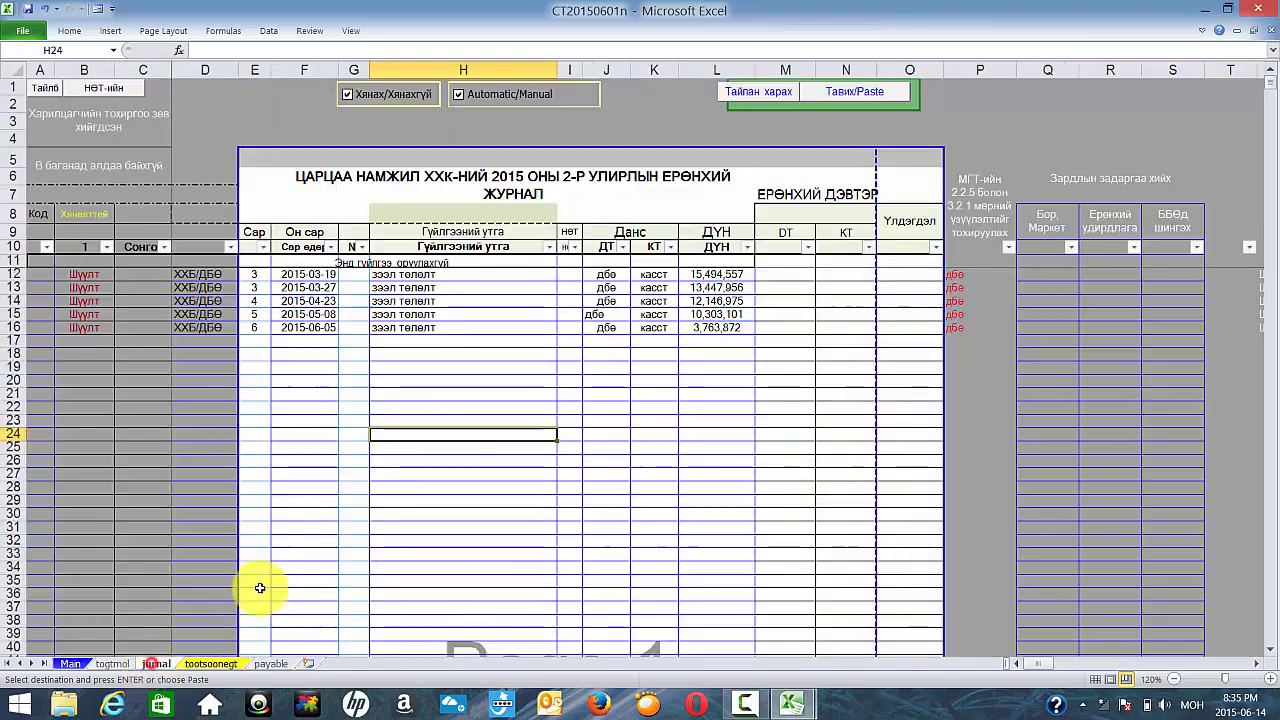
pyautogui.click(620, 367)
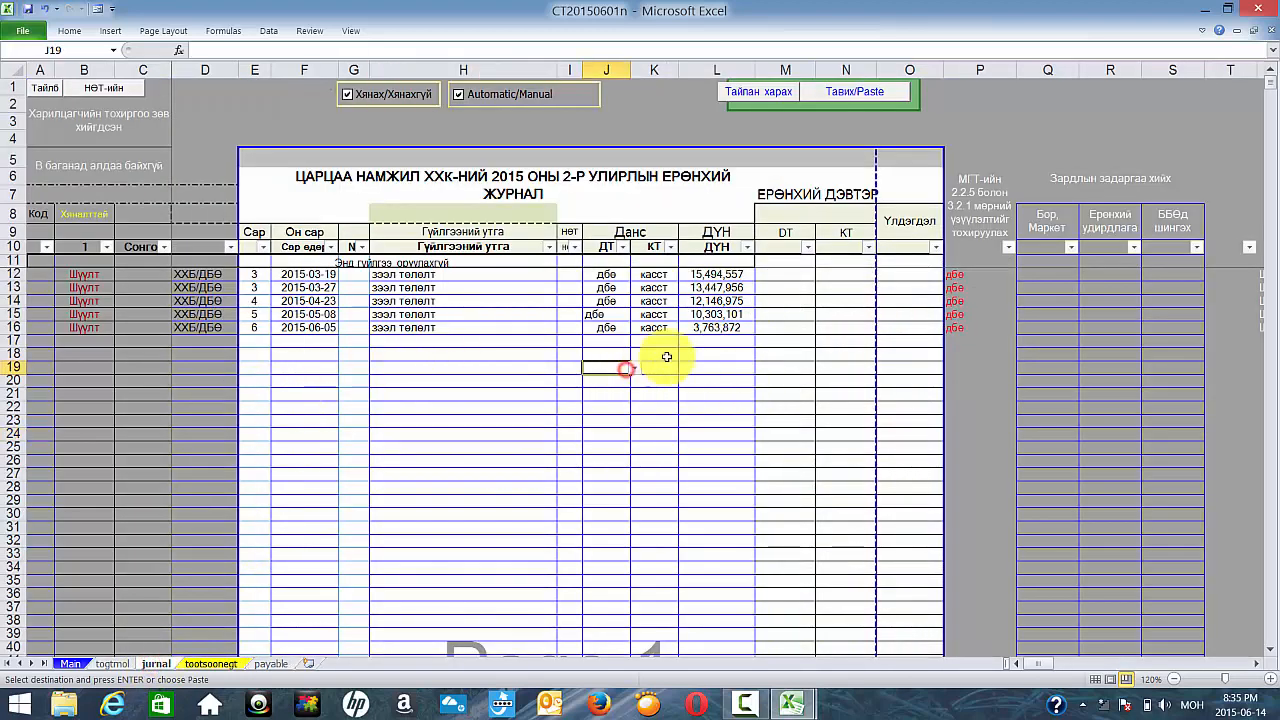
pyautogui.click(843, 94)
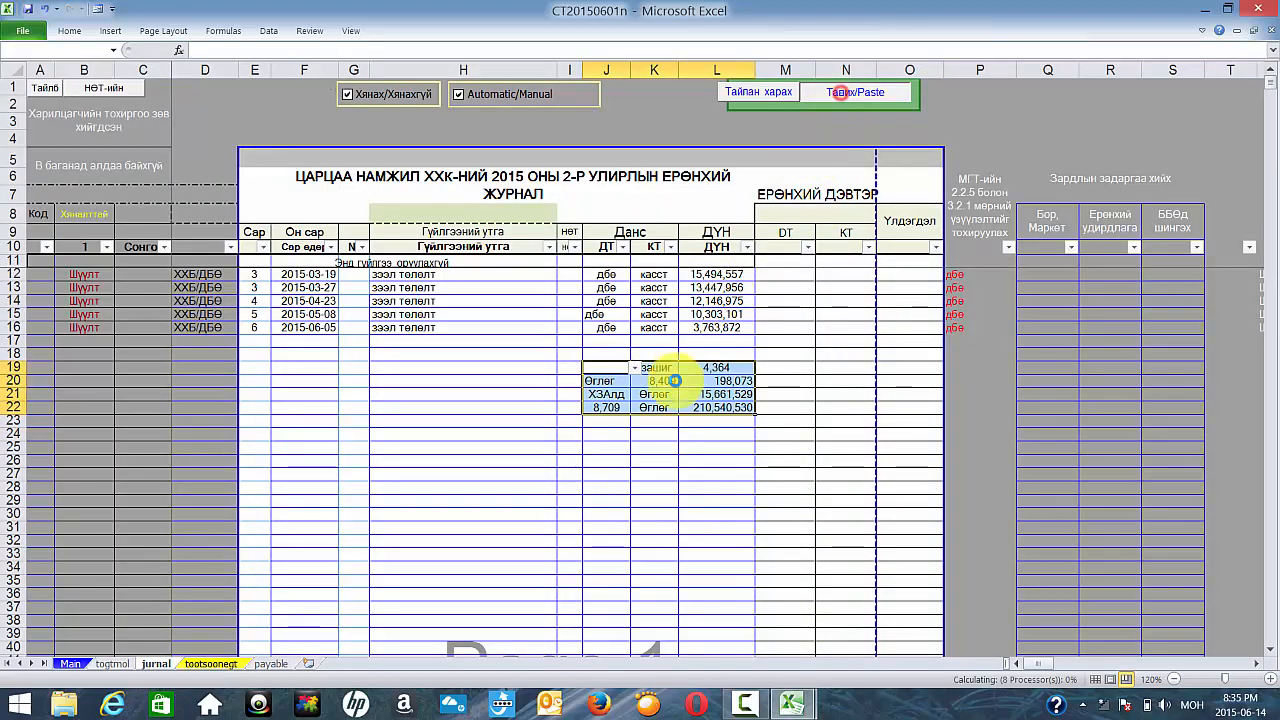
# Enter month 6 and date 2015-06-30 for the four adjustment entries in E19:F22
pyautogui.click(256, 366)
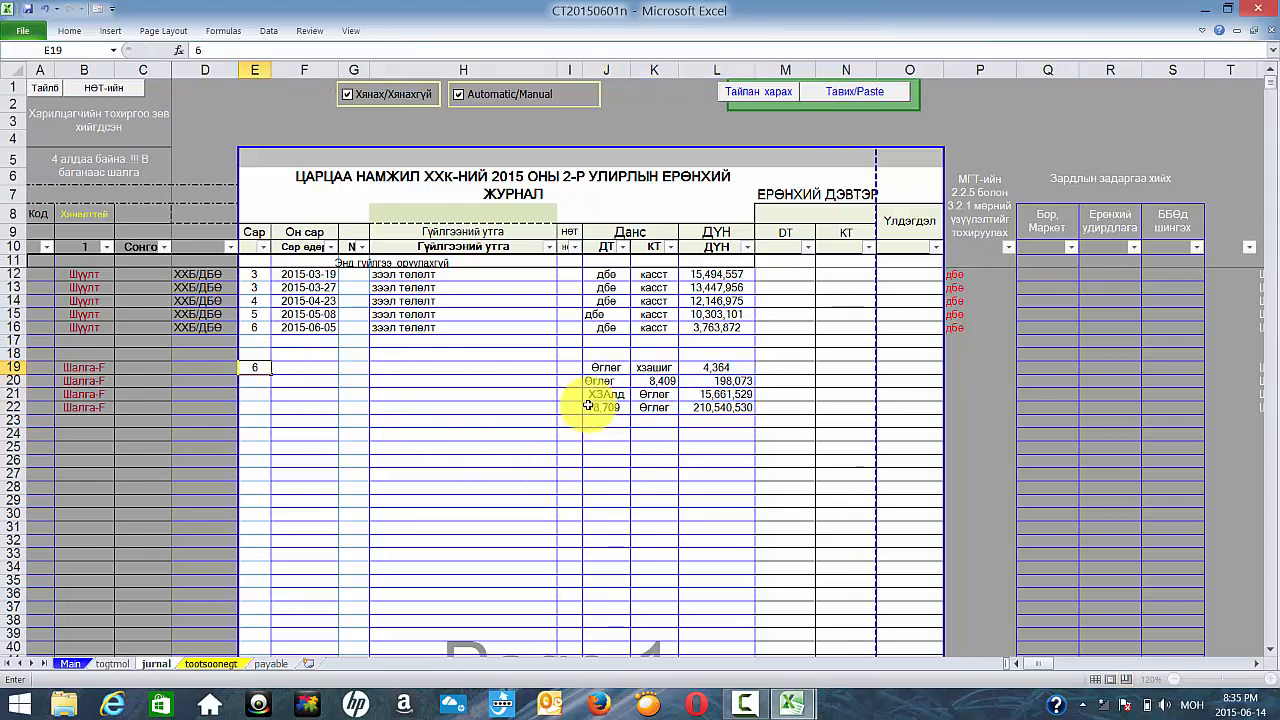
pyautogui.press('Tab')
pyautogui.write('6-30')
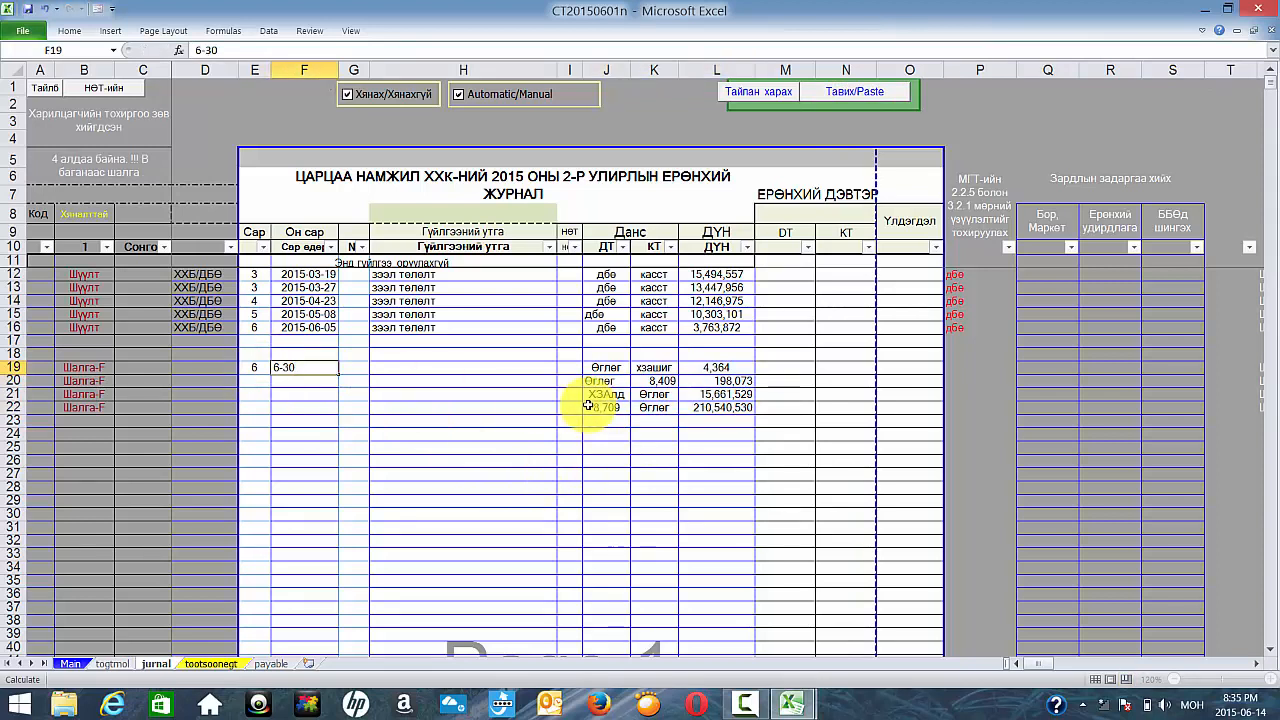
pyautogui.hotkey('shift', 'Tab')
pyautogui.hotkey('shift', 'Right')
pyautogui.hotkey('shift', 'Down')
pyautogui.hotkey('shift', 'Down')
pyautogui.hotkey('shift', 'Down')
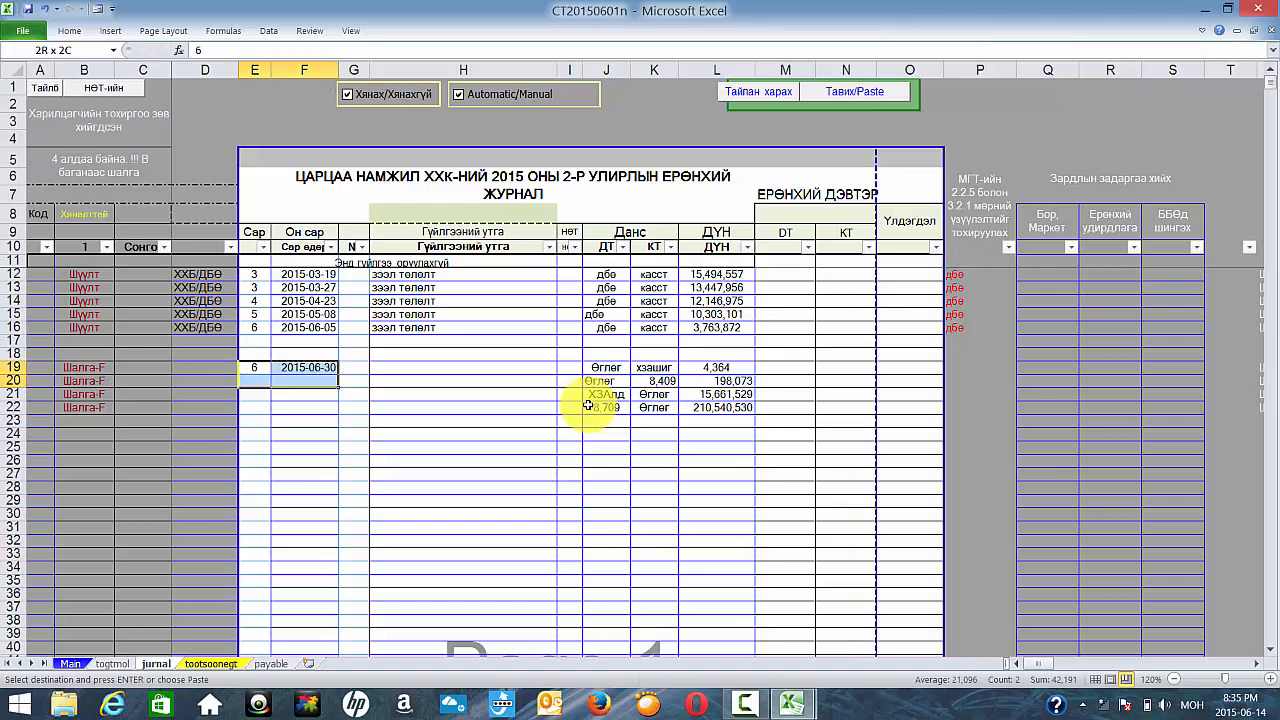
pyautogui.hotkey('ctrl', 'd')
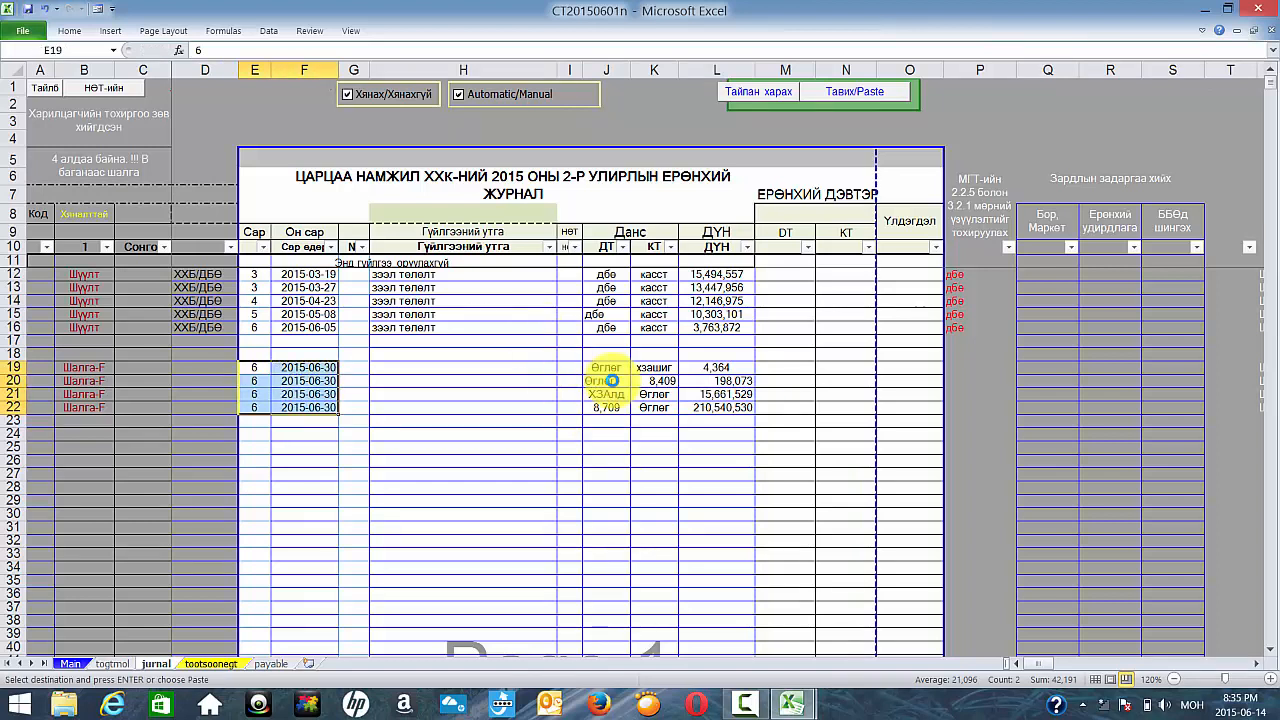
# Replace the Өглөг account with ДБӨ in debit cells J19:J20 and credit cells K21:K22
pyautogui.click(603, 368)
pyautogui.write('ДБӨ')
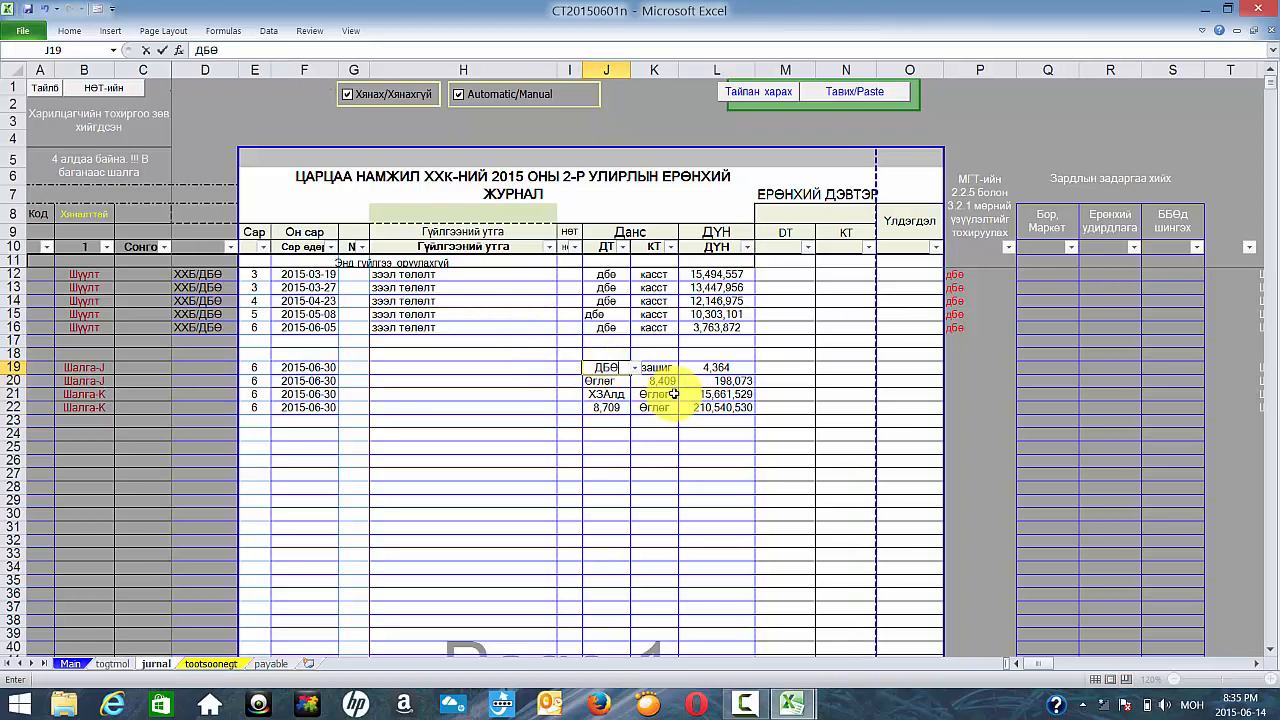
pyautogui.press('Return')
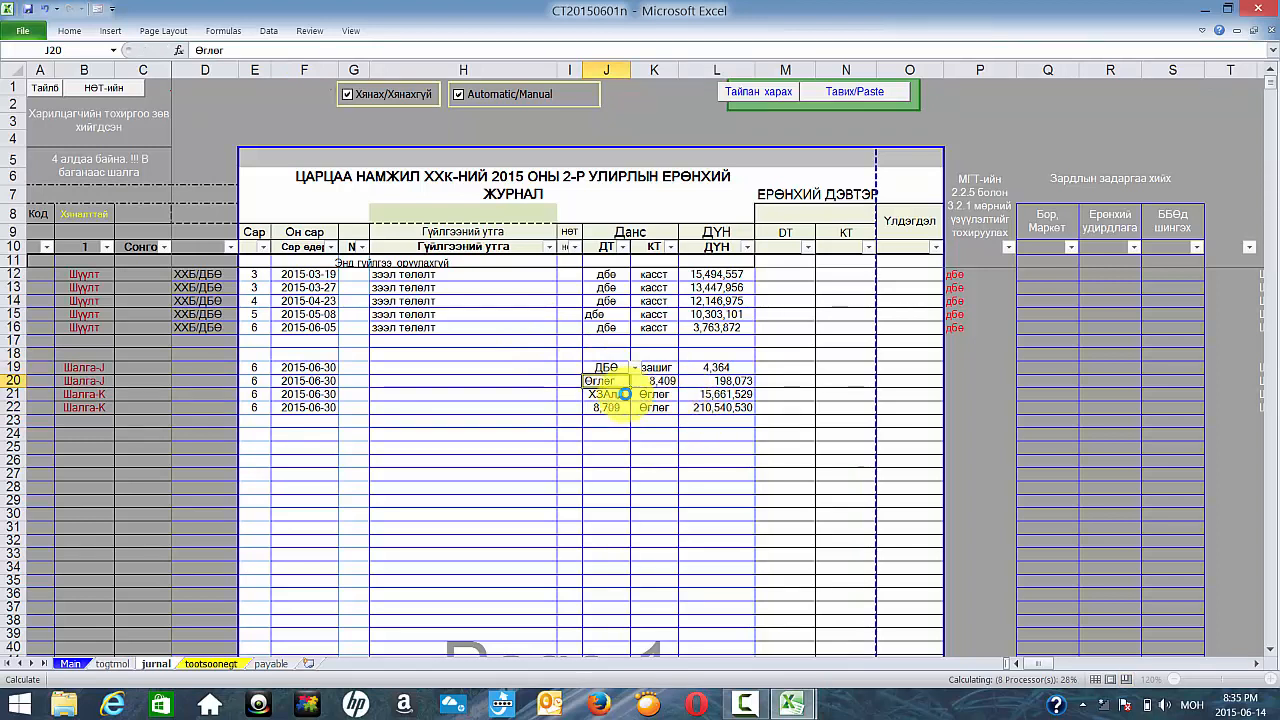
pyautogui.hotkey('ctrl', 'd')
pyautogui.hotkey('ctrl', 'c')
pyautogui.moveTo(655, 394); pyautogui.dragTo(668, 411)
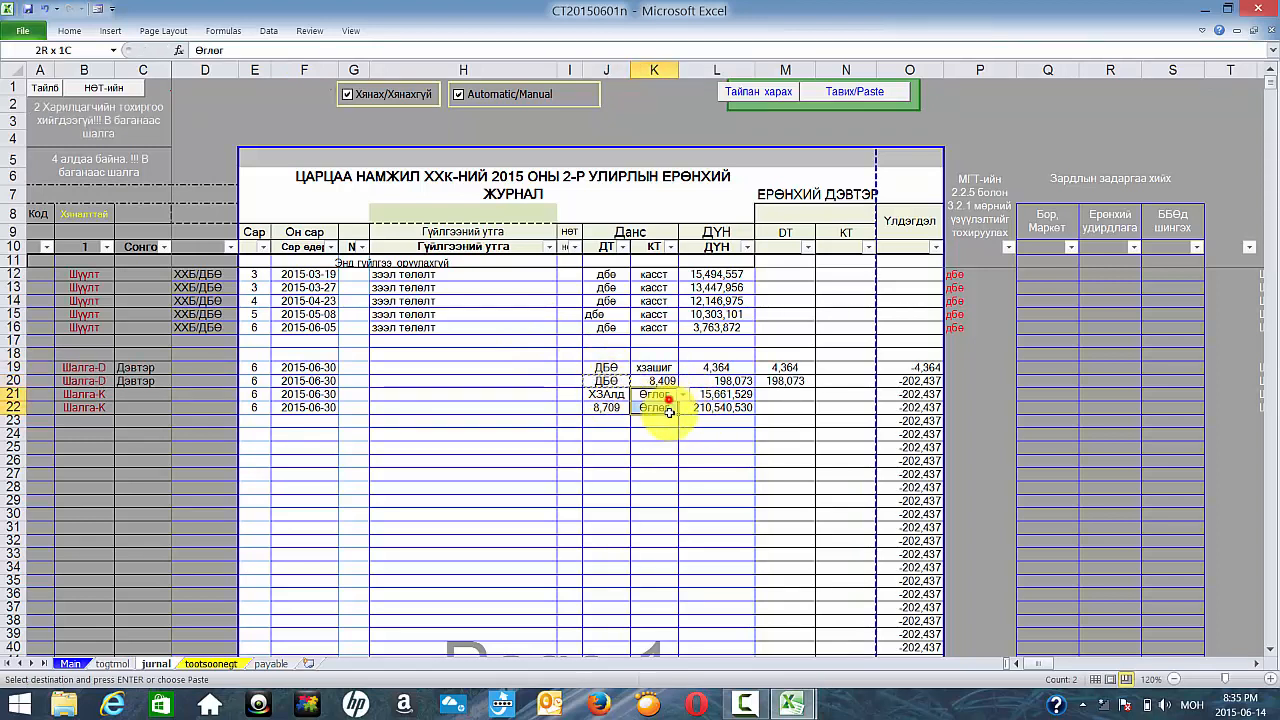
pyautogui.press('Return')
pyautogui.click(655, 474)
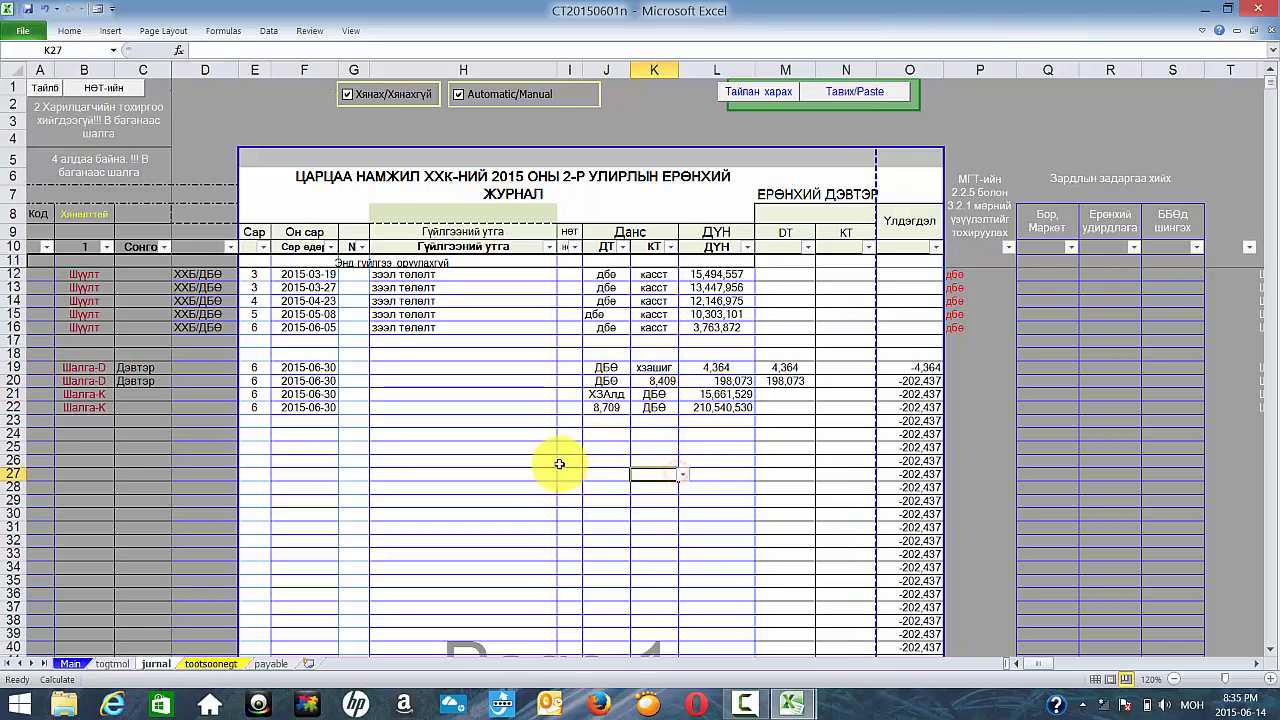
# Assign the counterparty code ХХБ/ДБӨ to the four adjustment entries in D19:D22
pyautogui.click(185, 368)
pyautogui.click(177, 420)
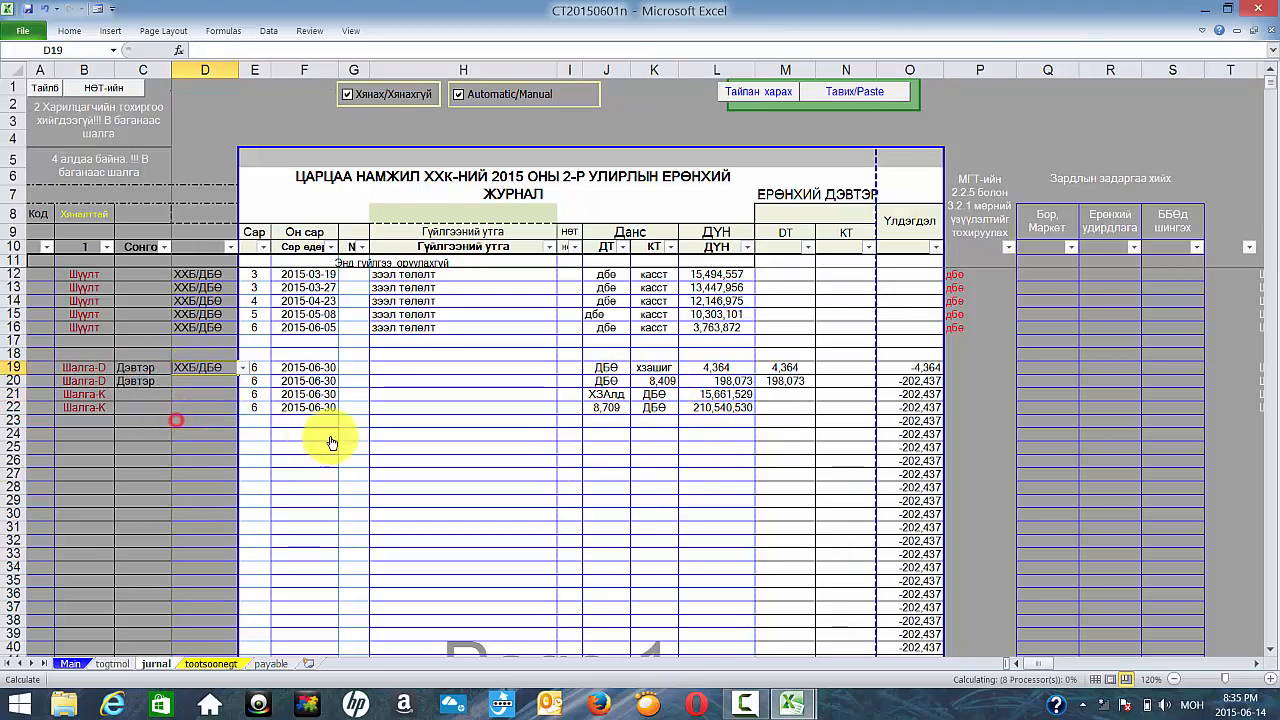
pyautogui.hotkey('ctrl', 'c')
pyautogui.hotkey('shift', 'Down')
pyautogui.hotkey('shift', 'Down')
pyautogui.hotkey('shift', 'Down')
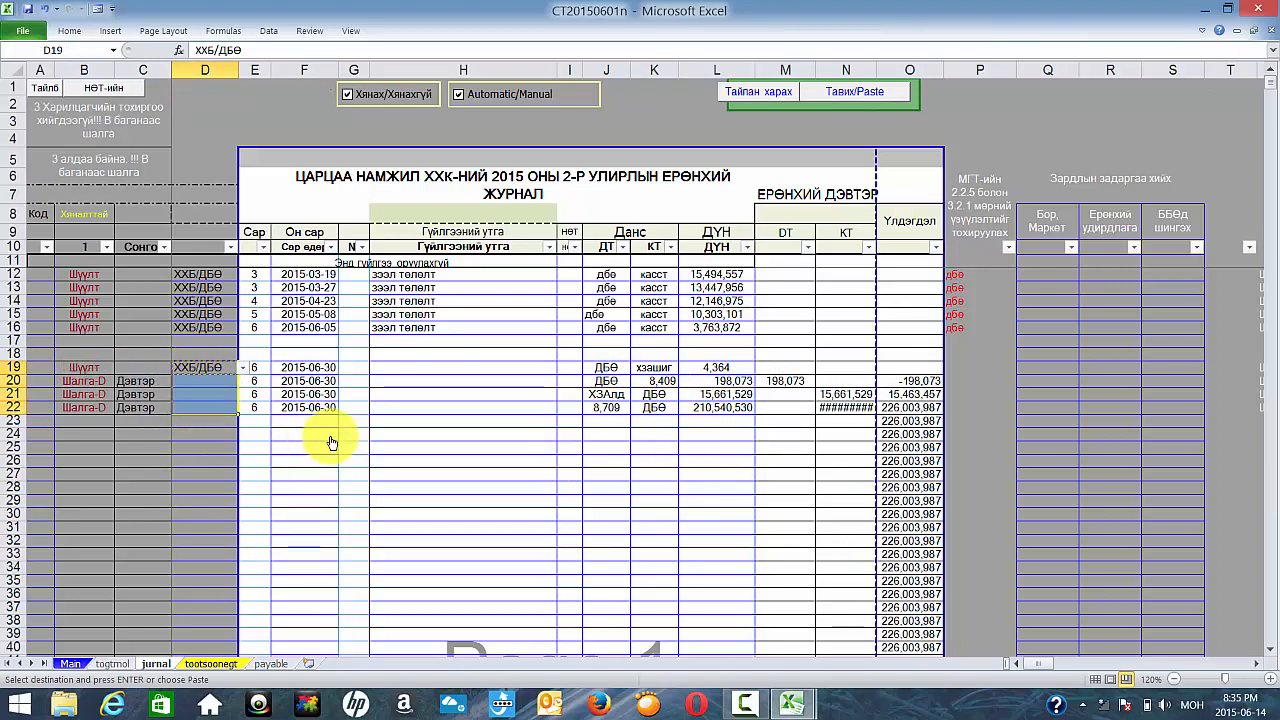
pyautogui.press('Return')
pyautogui.click(368, 426)
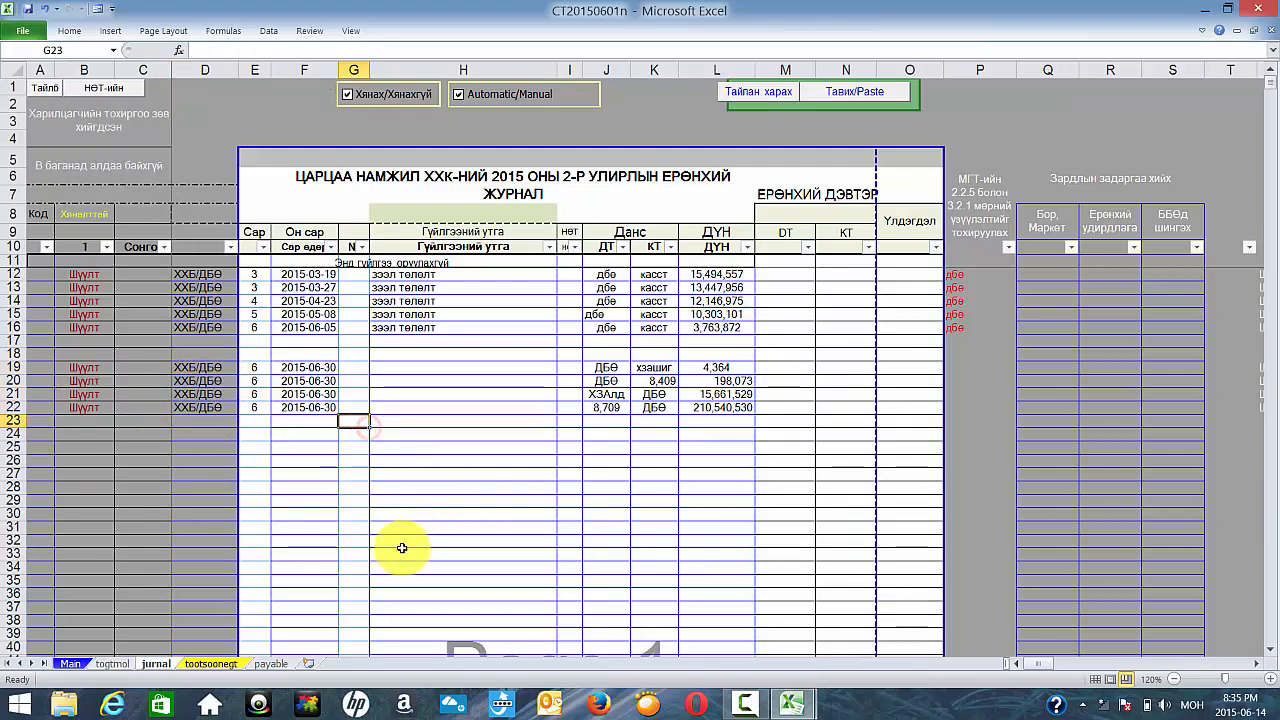
# Compare the posted journal adjustments with the payable sheet's required entries K3:M6, journal amounts O3:O6 and differences P3:P6
pyautogui.moveTo(614, 371); pyautogui.dragTo(723, 403)
pyautogui.hotkey('ctrl', 'pagedown')
pyautogui.hotkey('ctrl', 'pagedown')
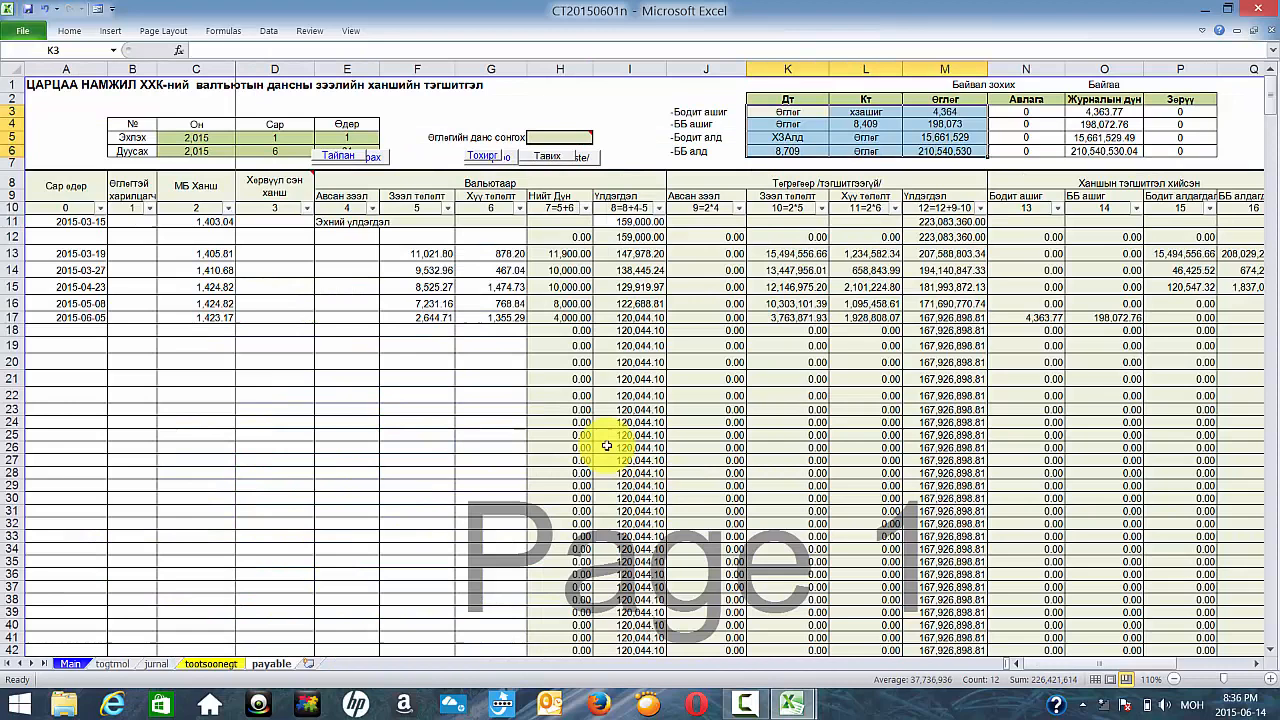
pyautogui.click(497, 378)
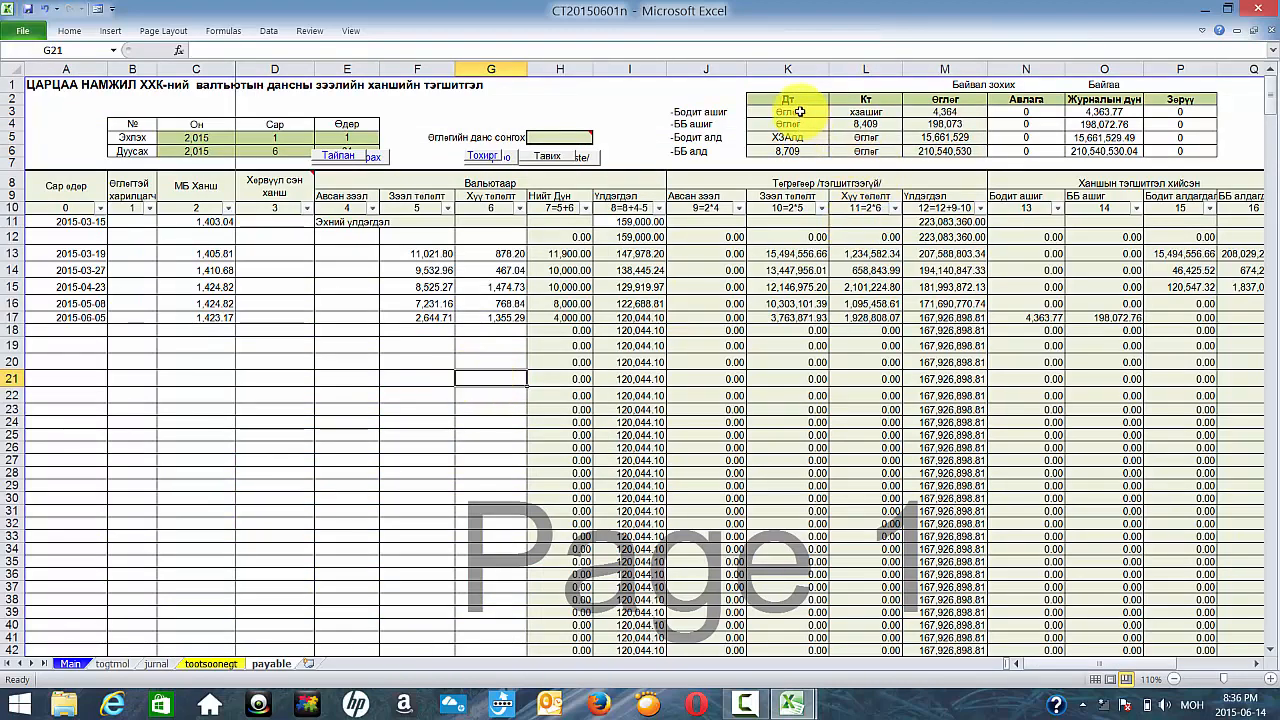
pyautogui.moveTo(803, 114); pyautogui.dragTo(930, 152)
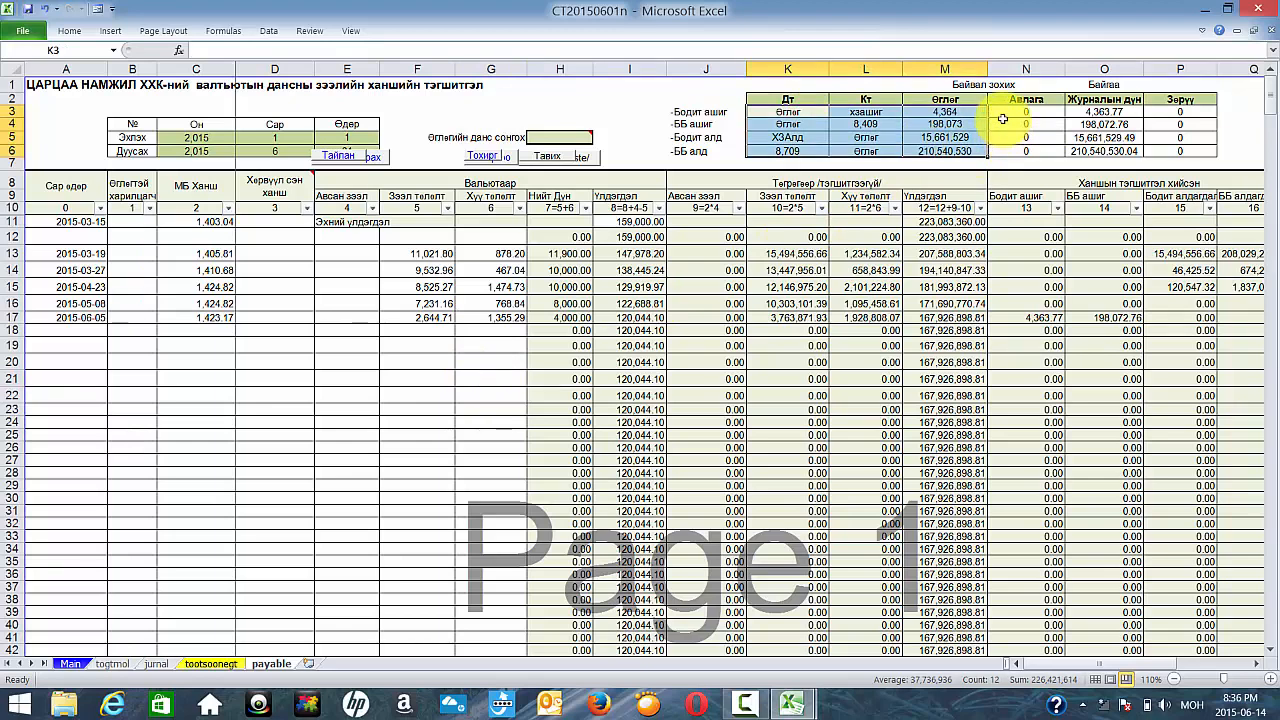
pyautogui.moveTo(1075, 112); pyautogui.dragTo(1083, 146)
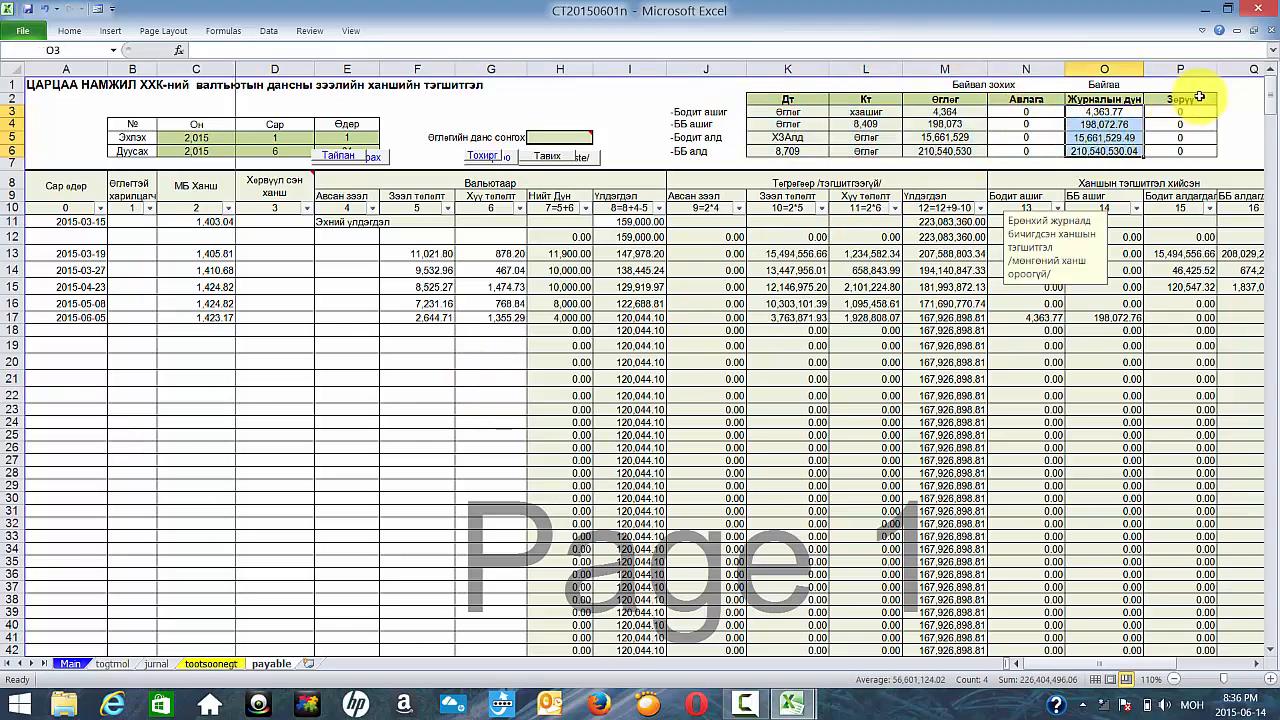
pyautogui.moveTo(1200, 111); pyautogui.dragTo(1207, 155)
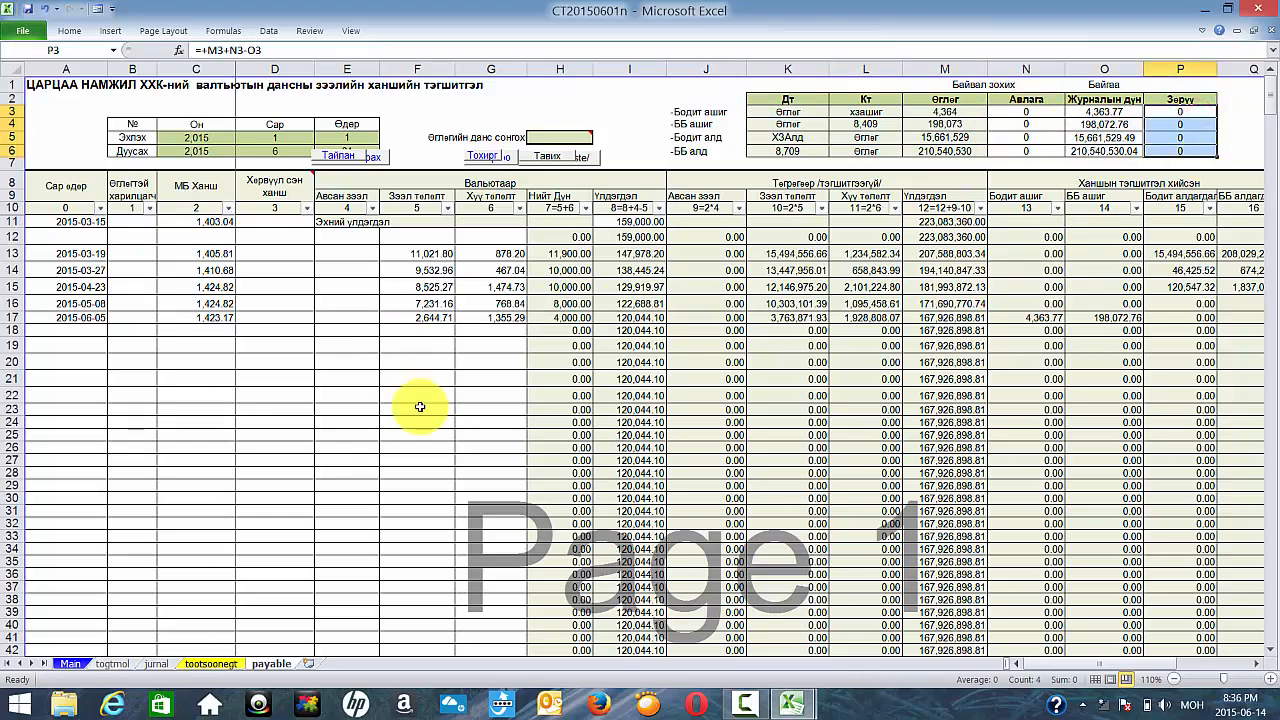
pyautogui.click(440, 360)
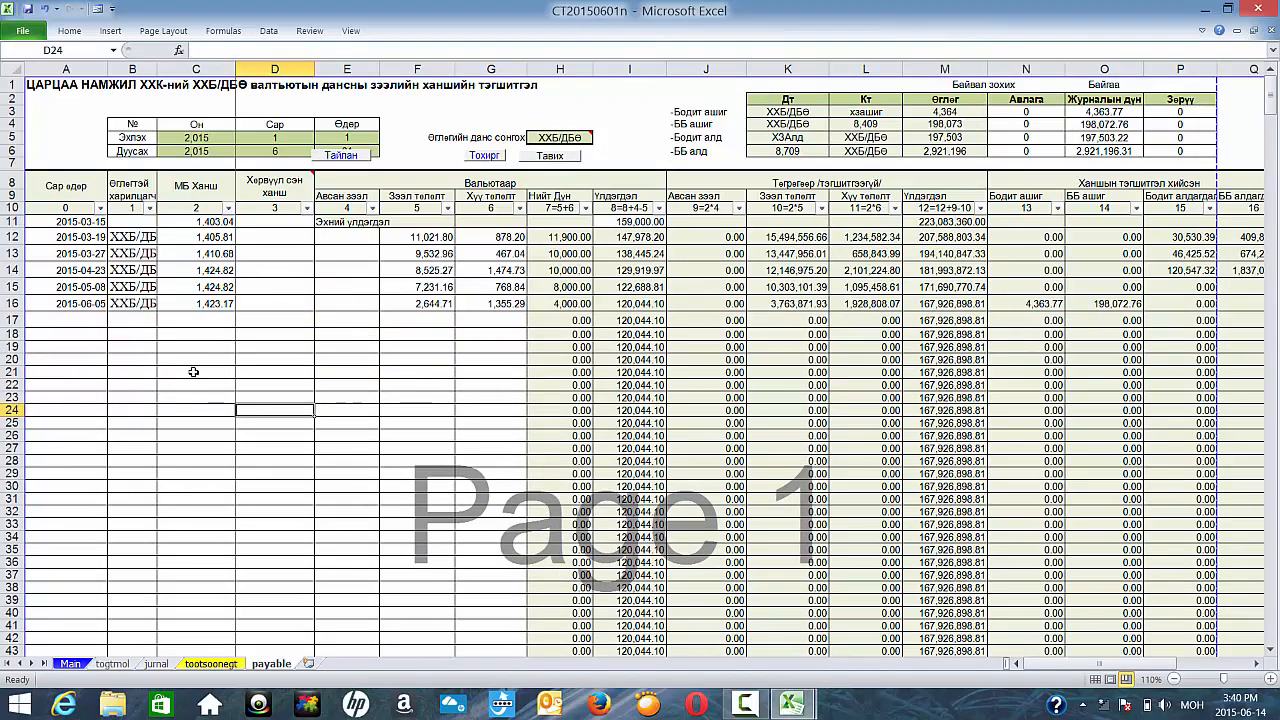
# Enter the marker end in cell E19 of the Авсан зээл column to close off the current loan's rows
pyautogui.click(335, 332)
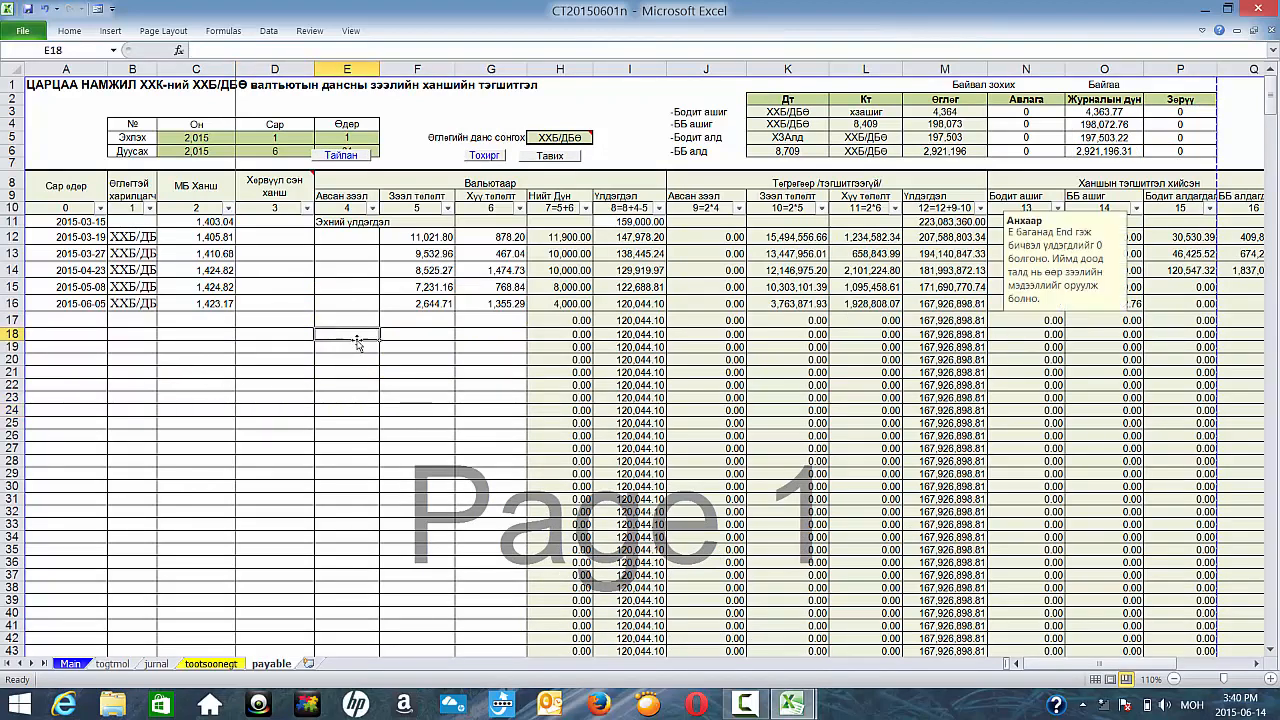
pyautogui.moveTo(581, 347); pyautogui.dragTo(943, 549)
pyautogui.click(346, 69)
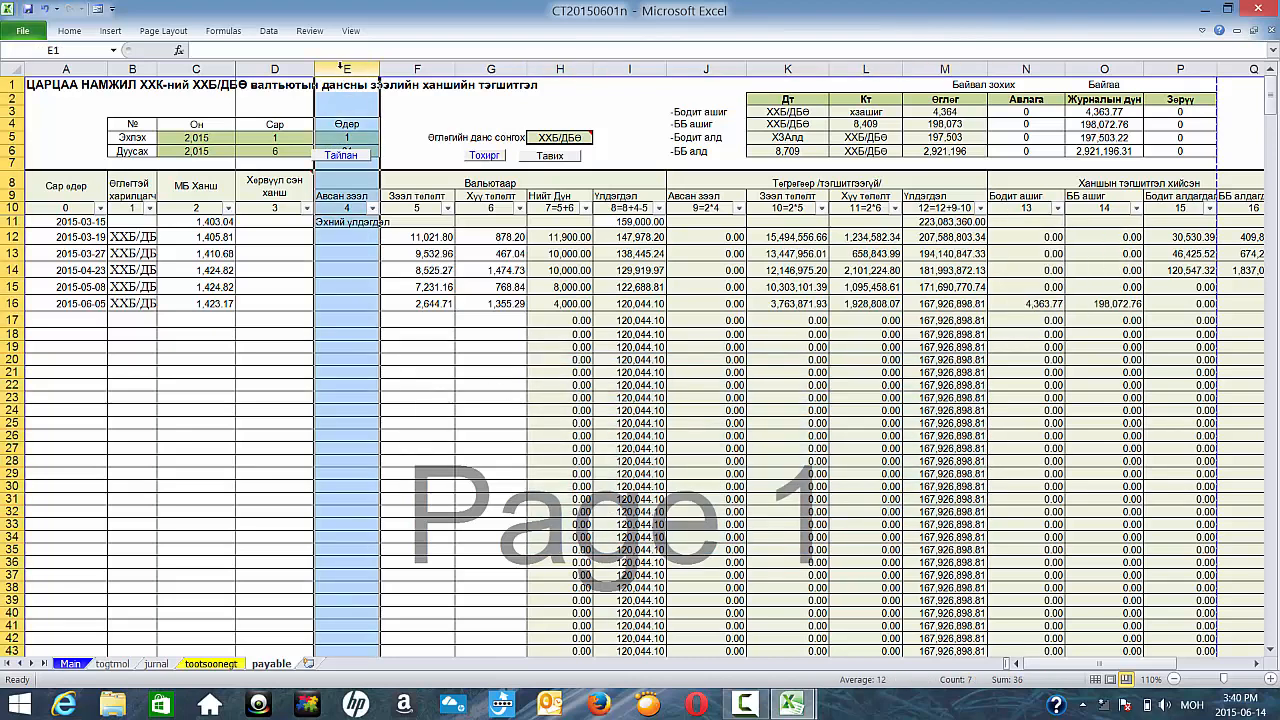
pyautogui.click(340, 346)
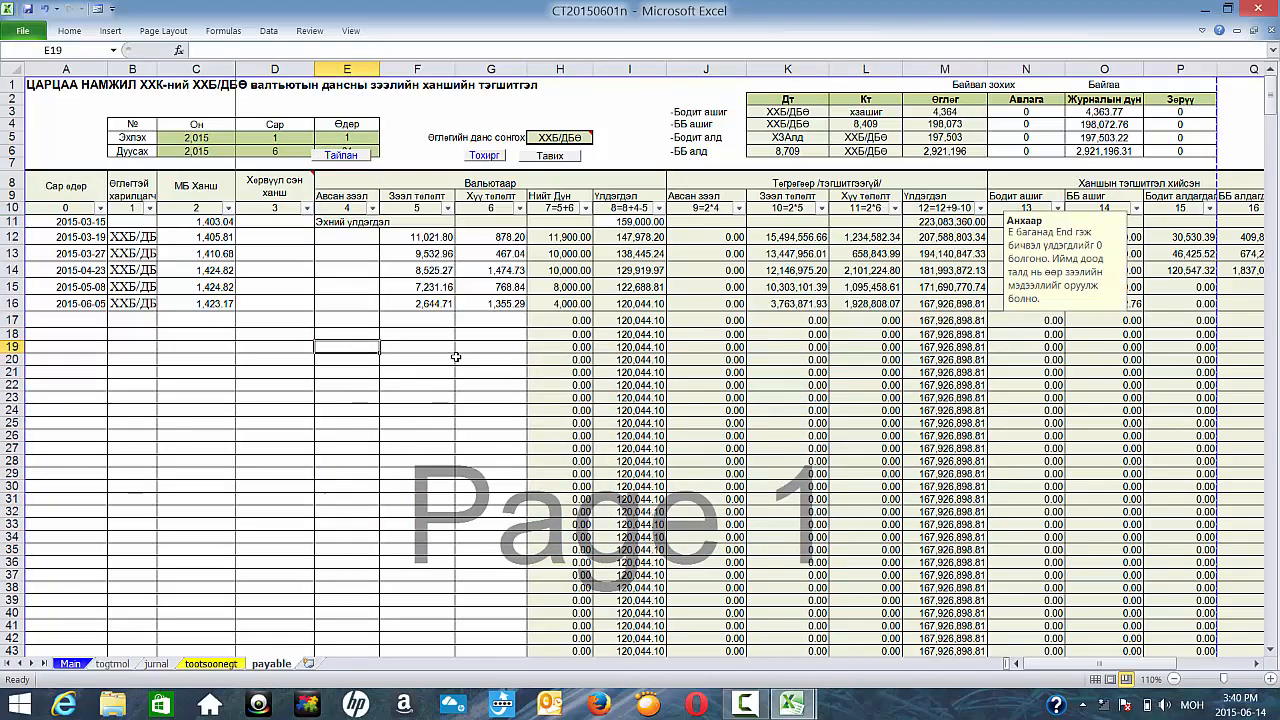
pyautogui.write('end')
pyautogui.press('Return')
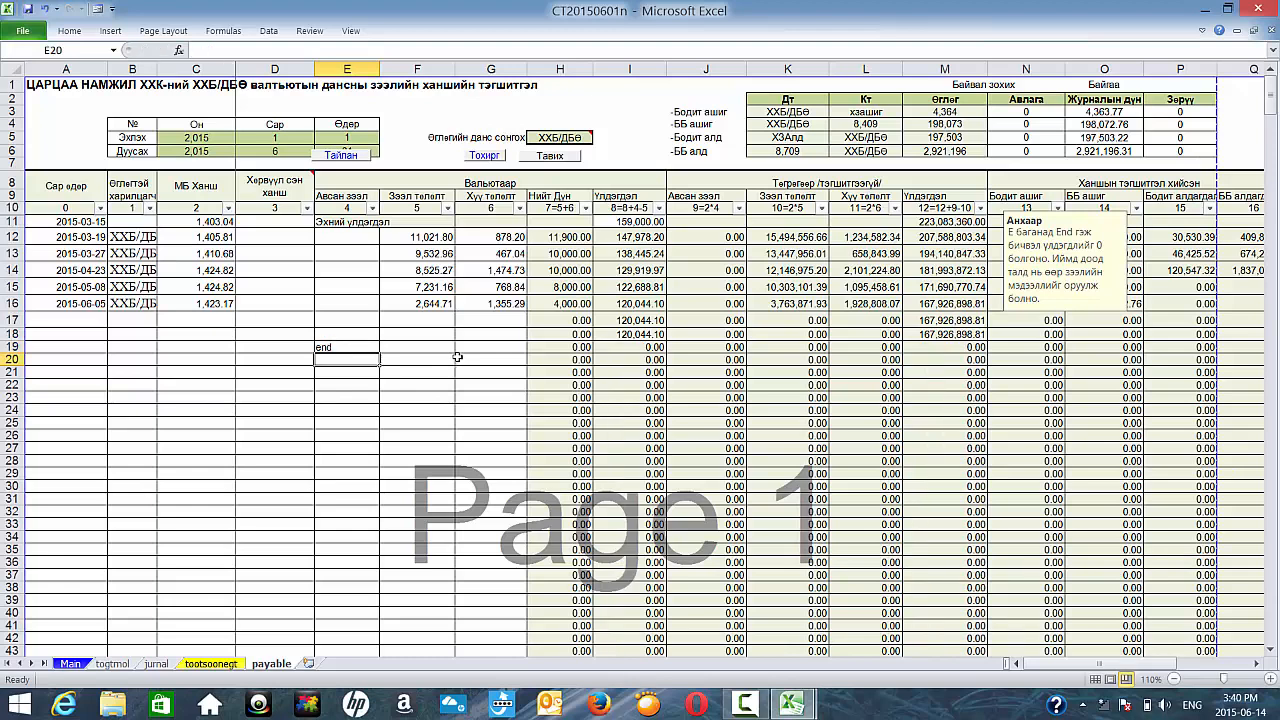
# Review the calculated cells H20:M26 below the end marker and the recorded repayment entries in A12:G16
pyautogui.moveTo(572, 359); pyautogui.dragTo(776, 433)
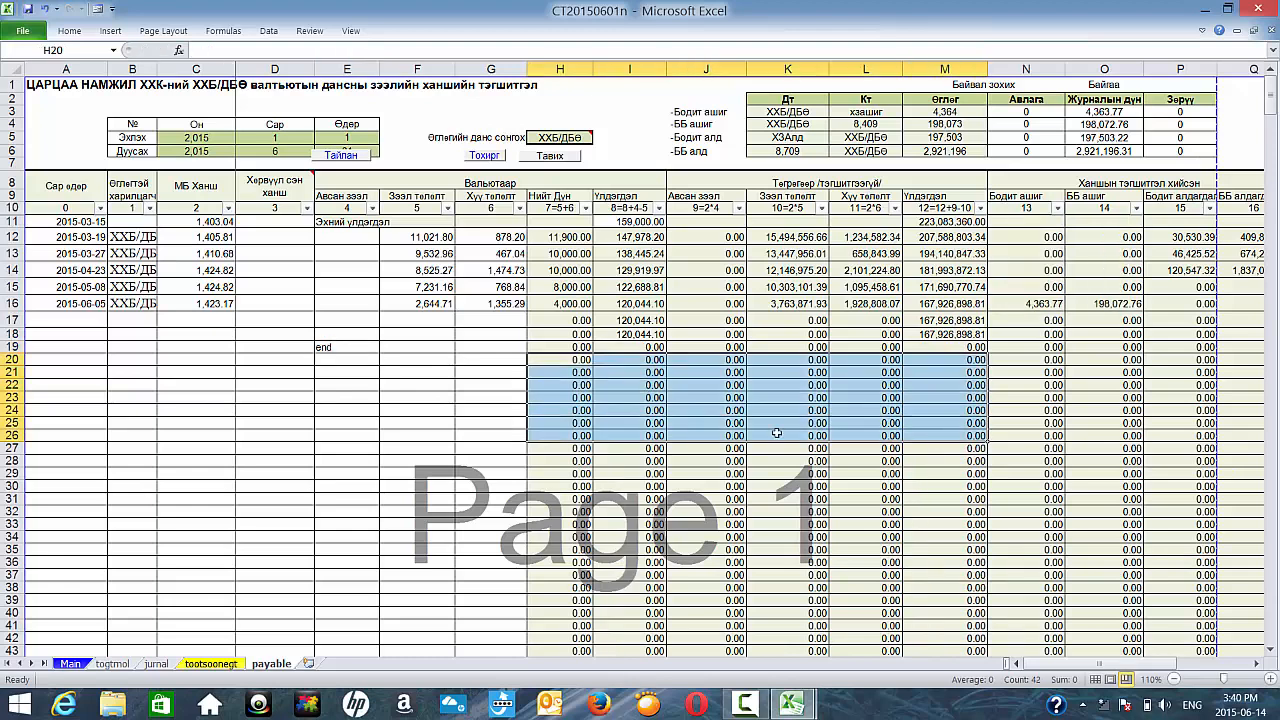
pyautogui.moveTo(80, 238); pyautogui.dragTo(469, 290)
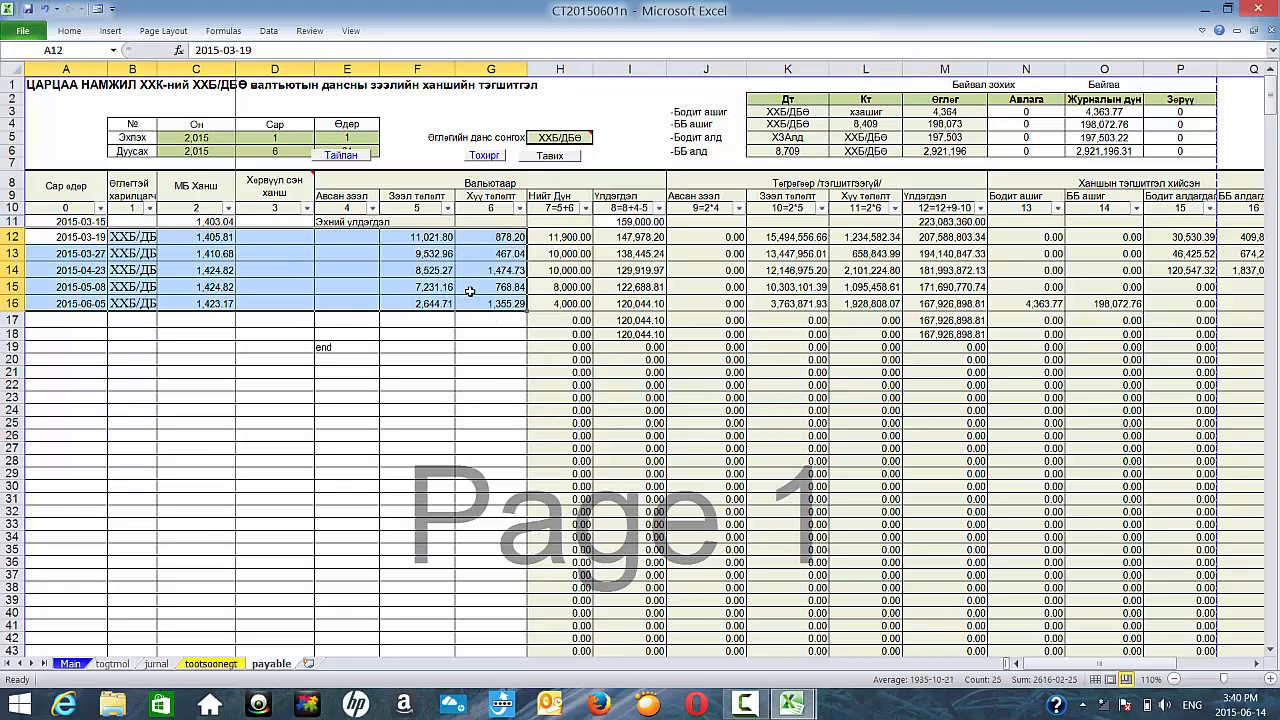
pyautogui.click(68, 359)
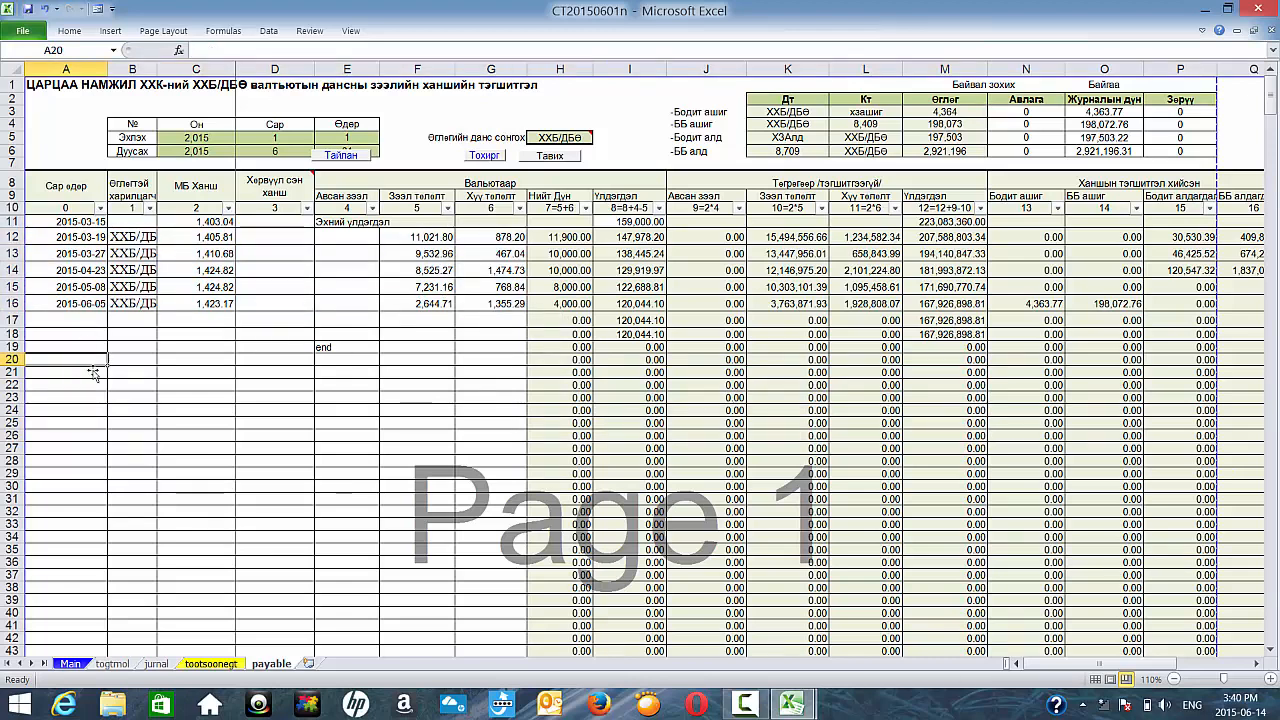